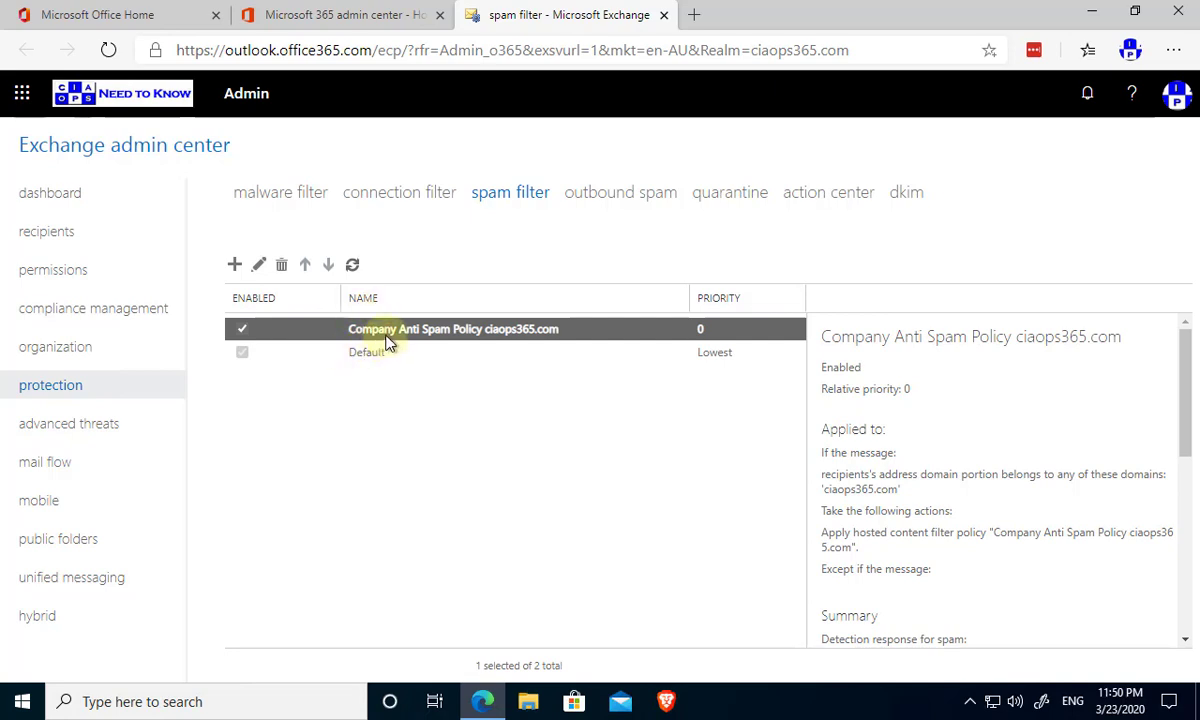
- Open Company Anti Spam Policy ciaops365.com for editing and review the actions available for incoming spam
click(259, 266)
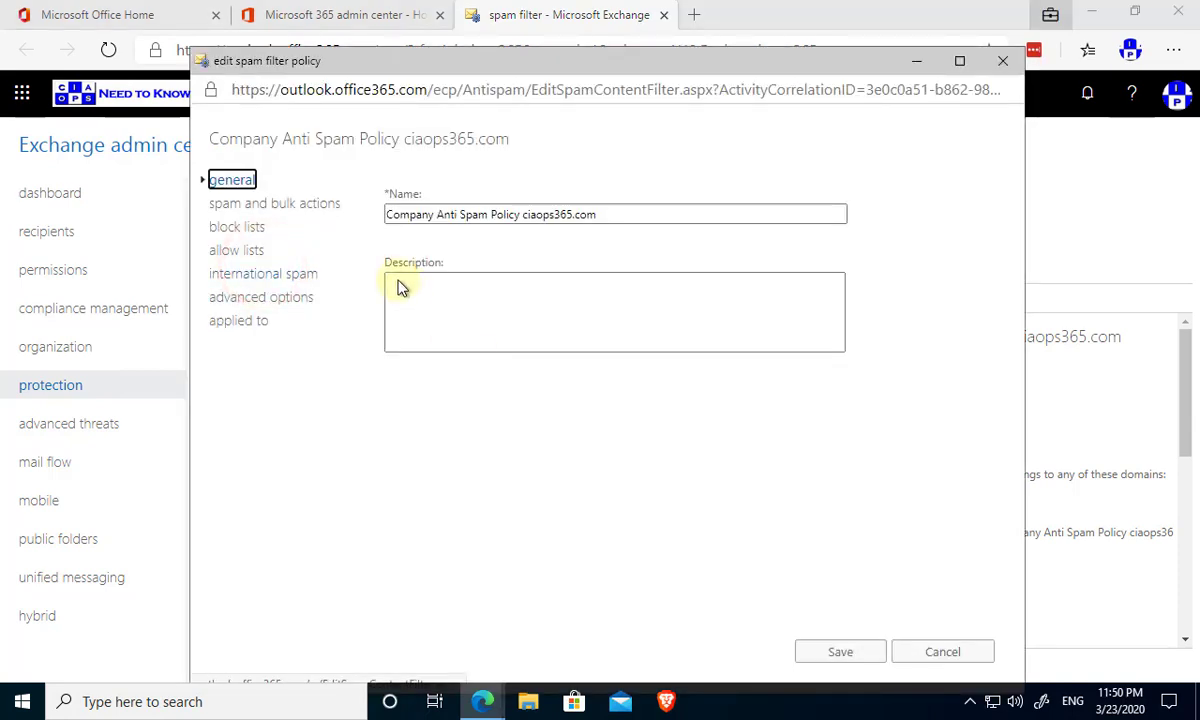
click(297, 208)
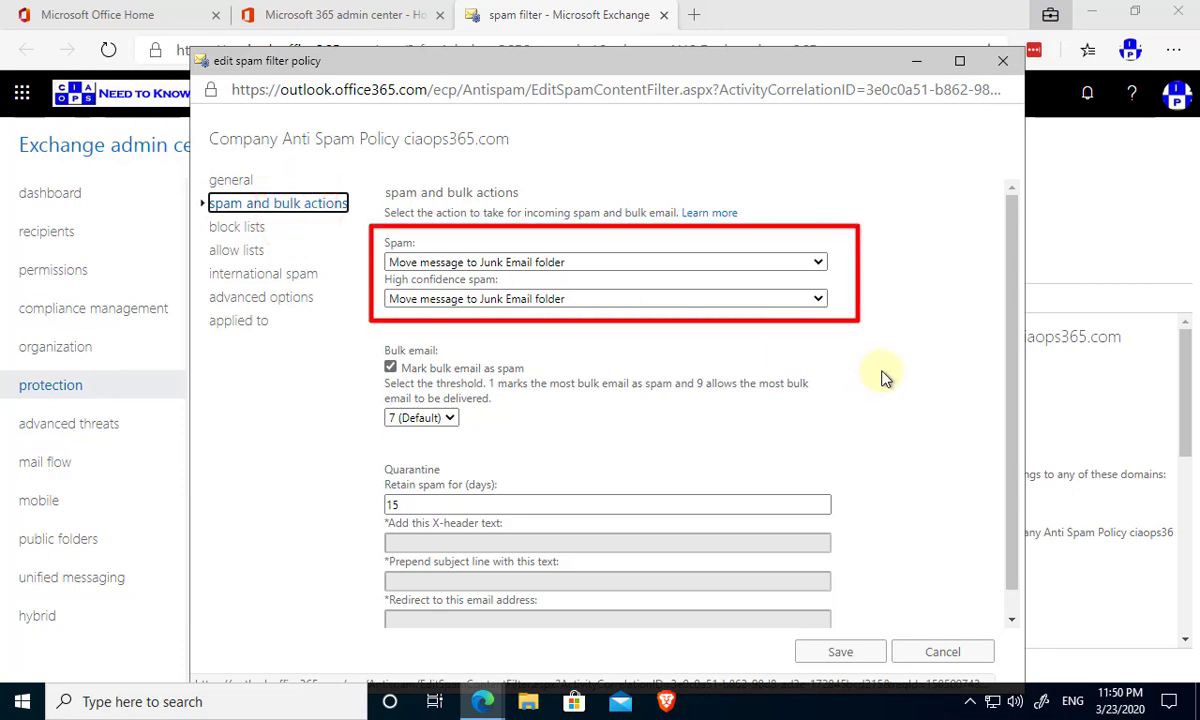
click(817, 263)
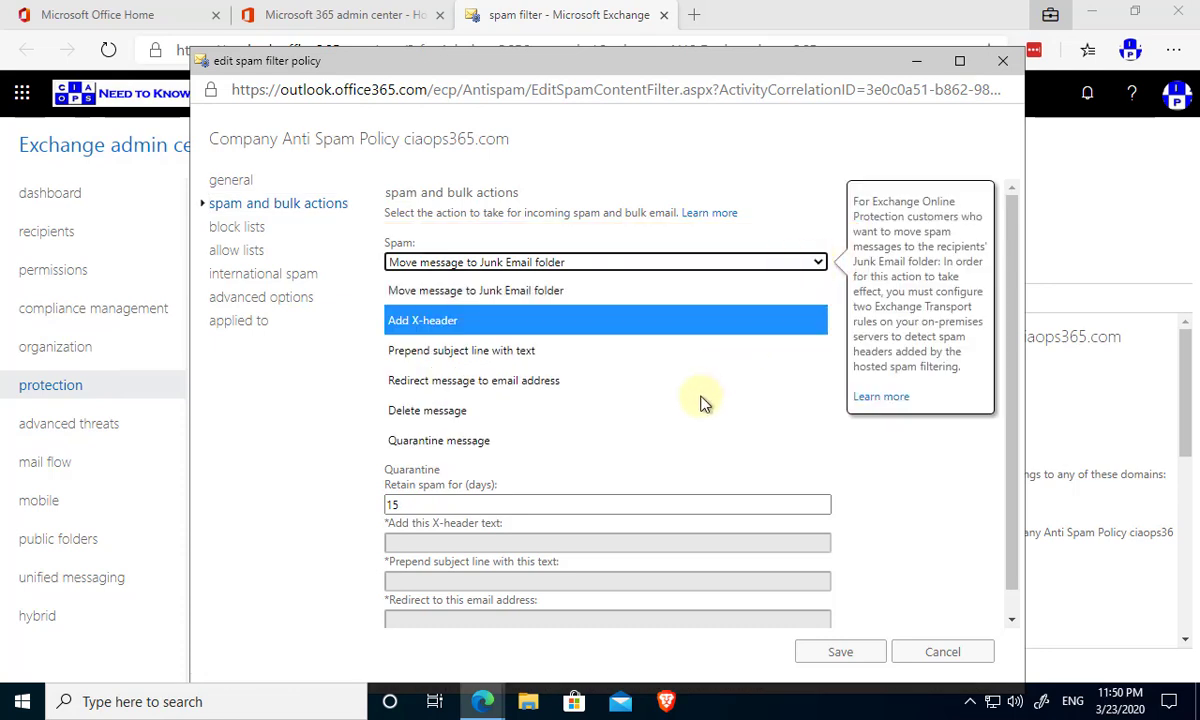
click(932, 462)
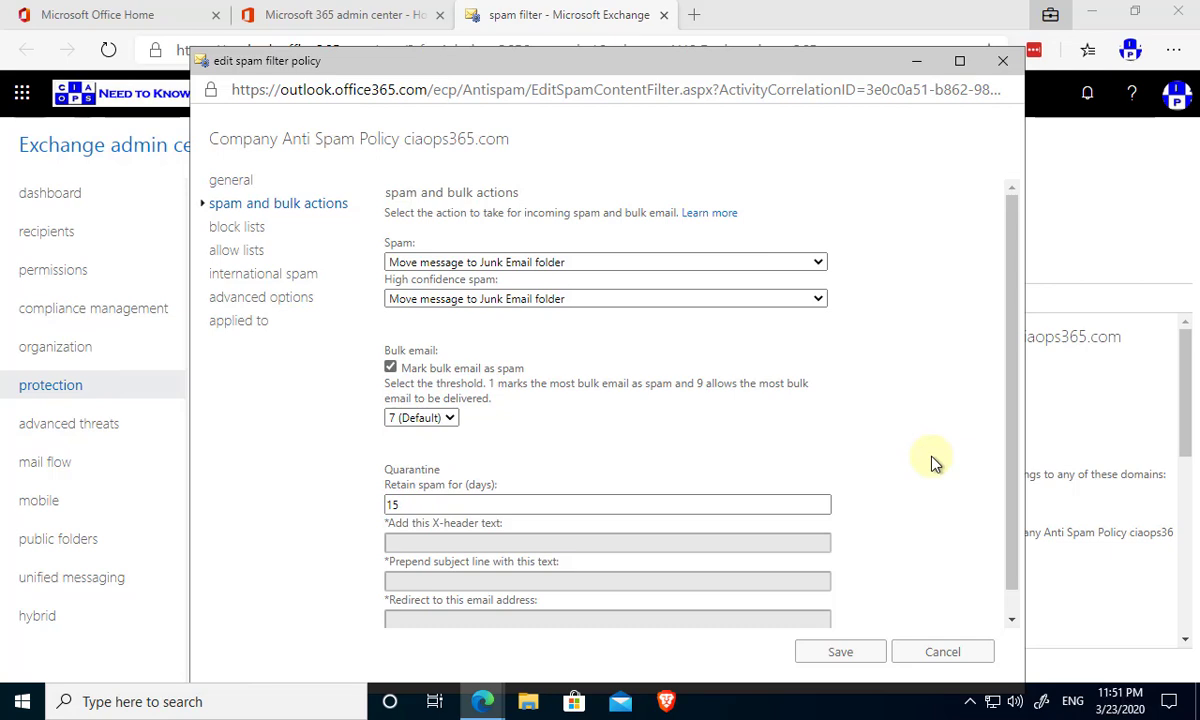
- Review the policy's bulk email threshold choices and its quarantine settings without changing them
scroll(930, 463, down, 1)
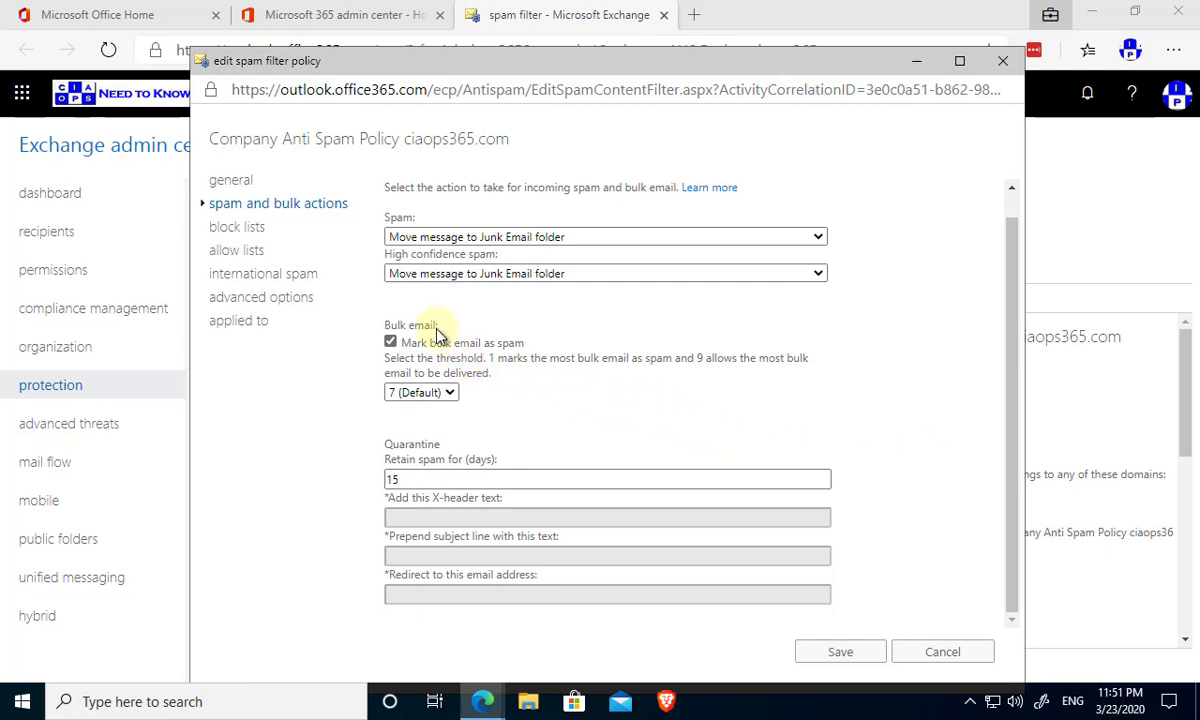
mouse_move(422, 360)
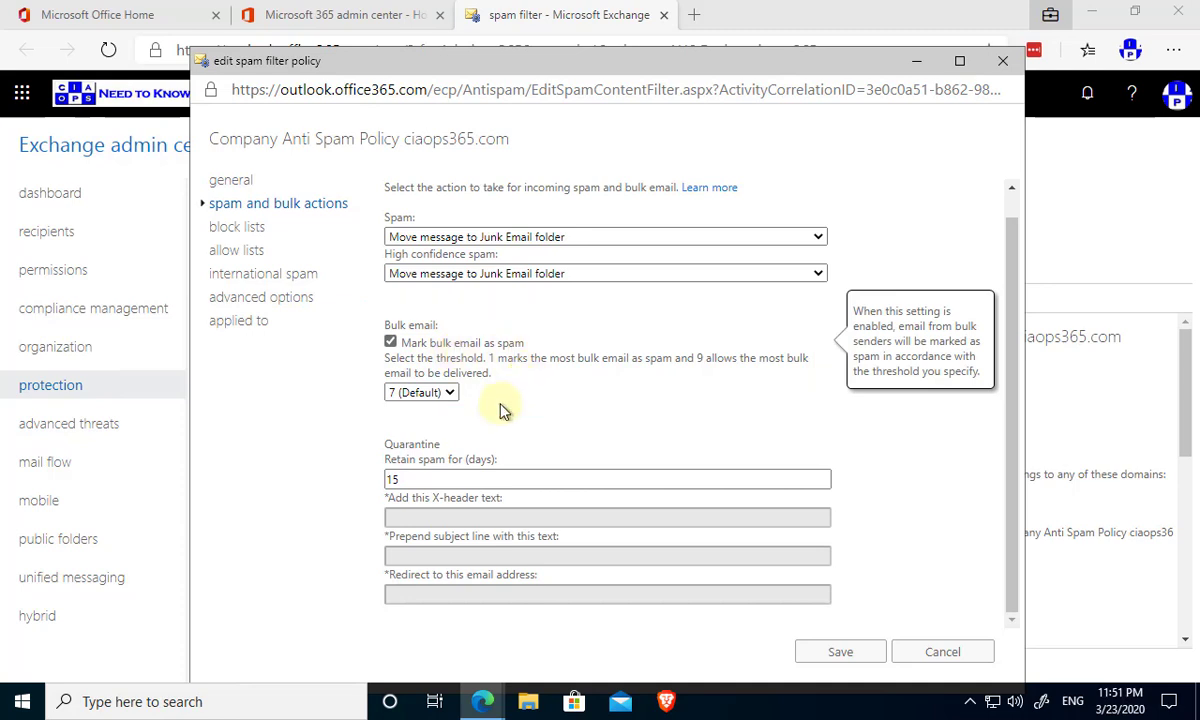
click(451, 392)
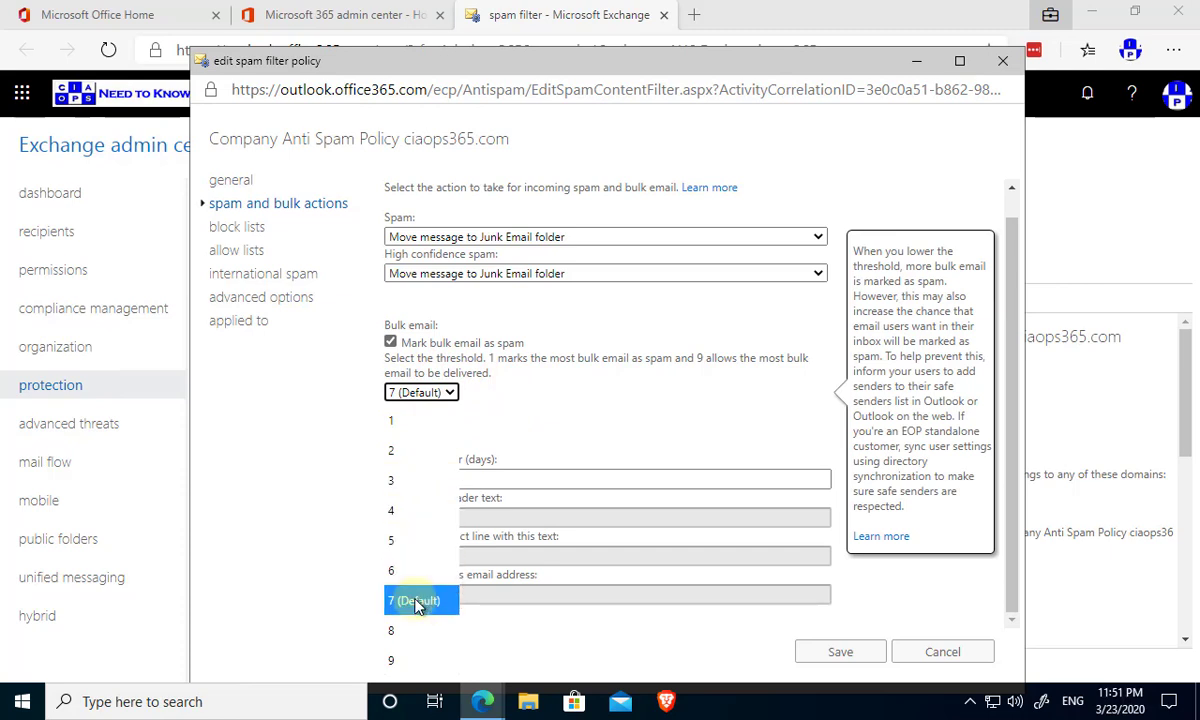
click(536, 438)
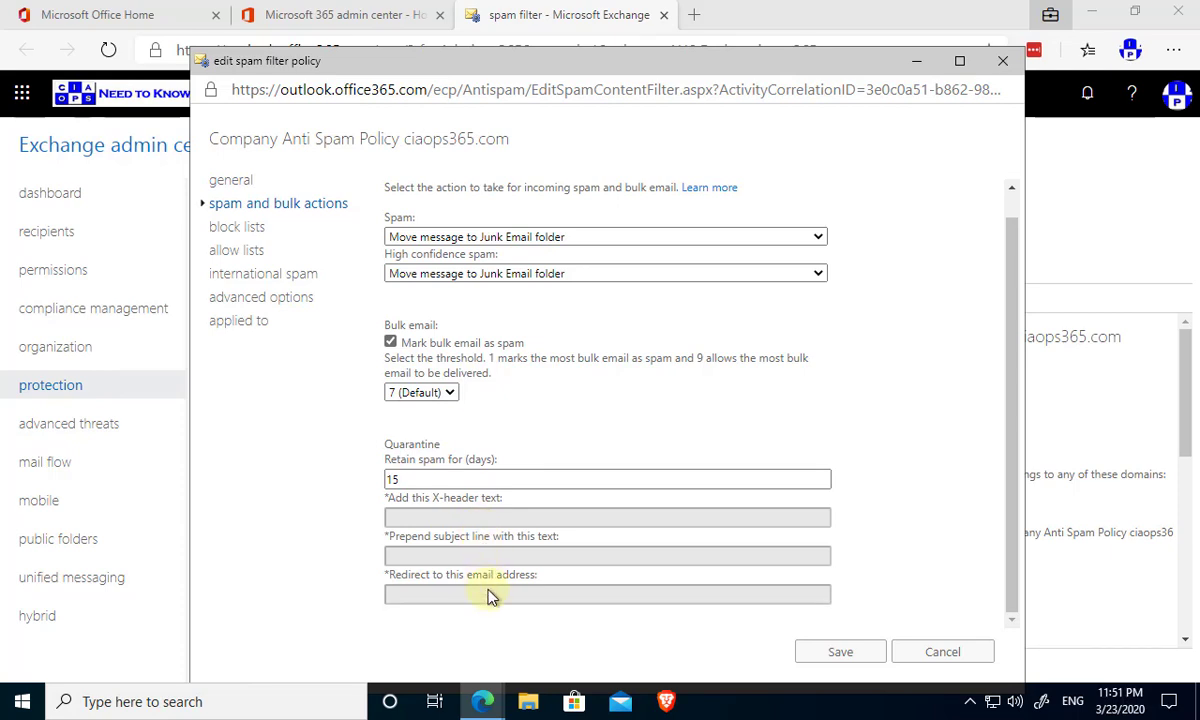
- Review the policy's block lists, allow lists and international spam filtering settings
click(242, 233)
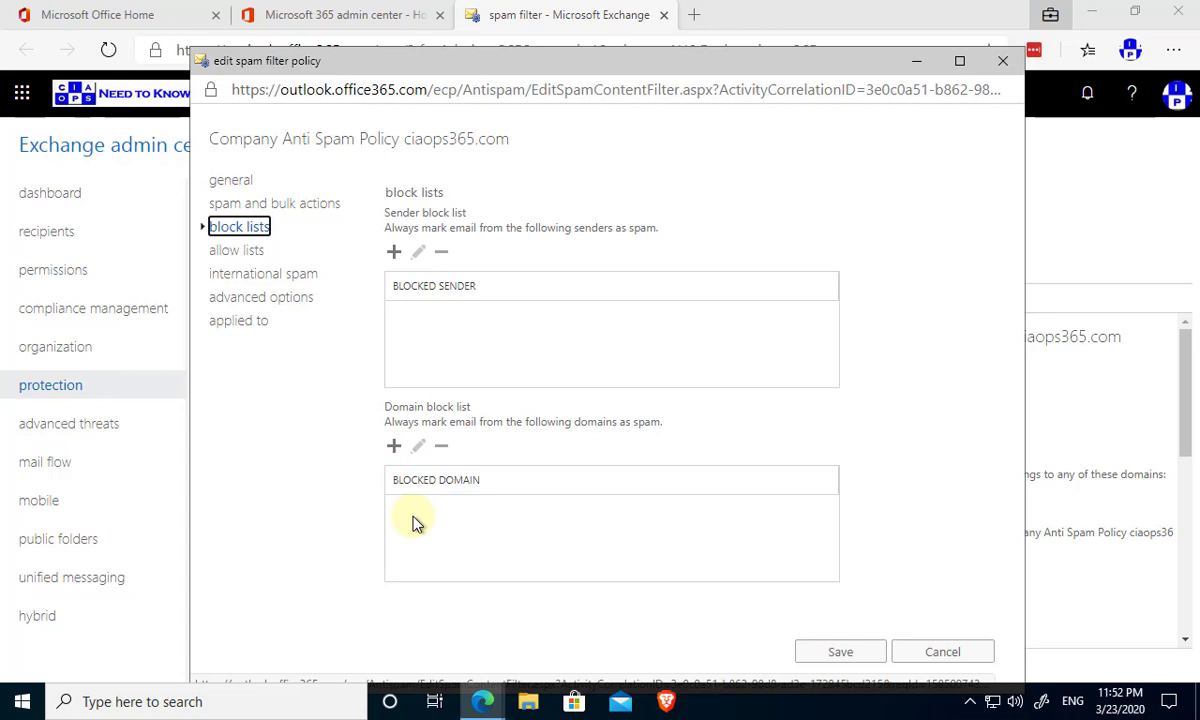
click(252, 250)
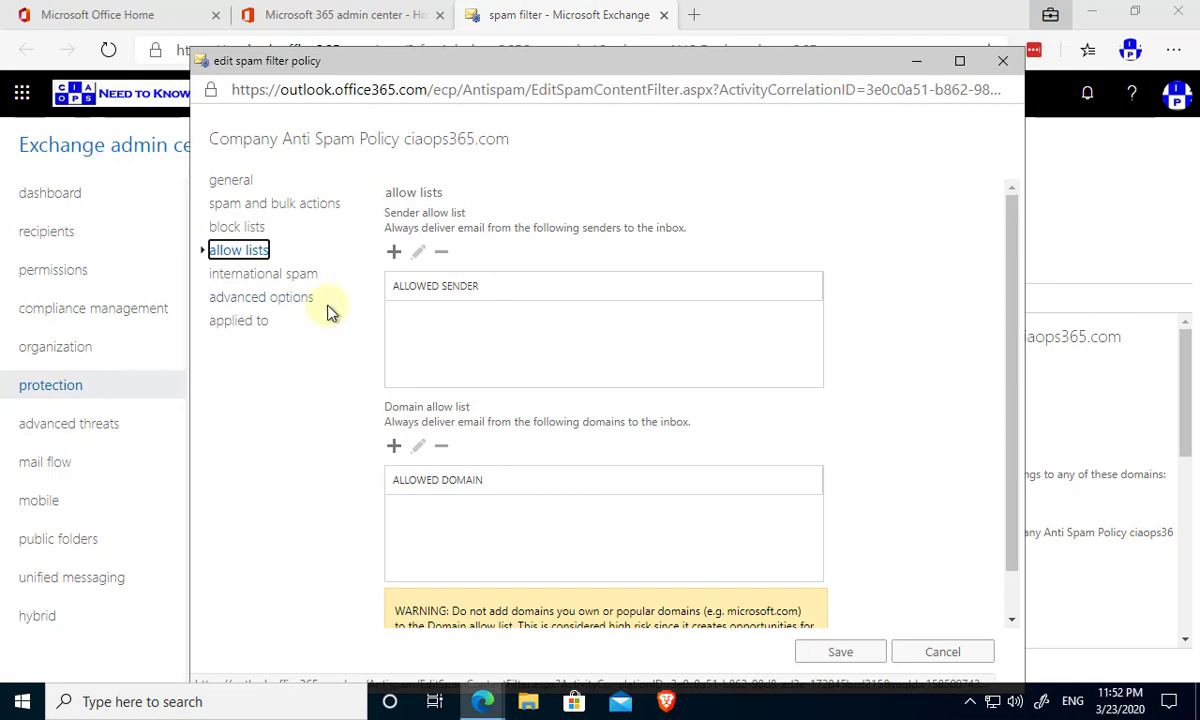
click(294, 276)
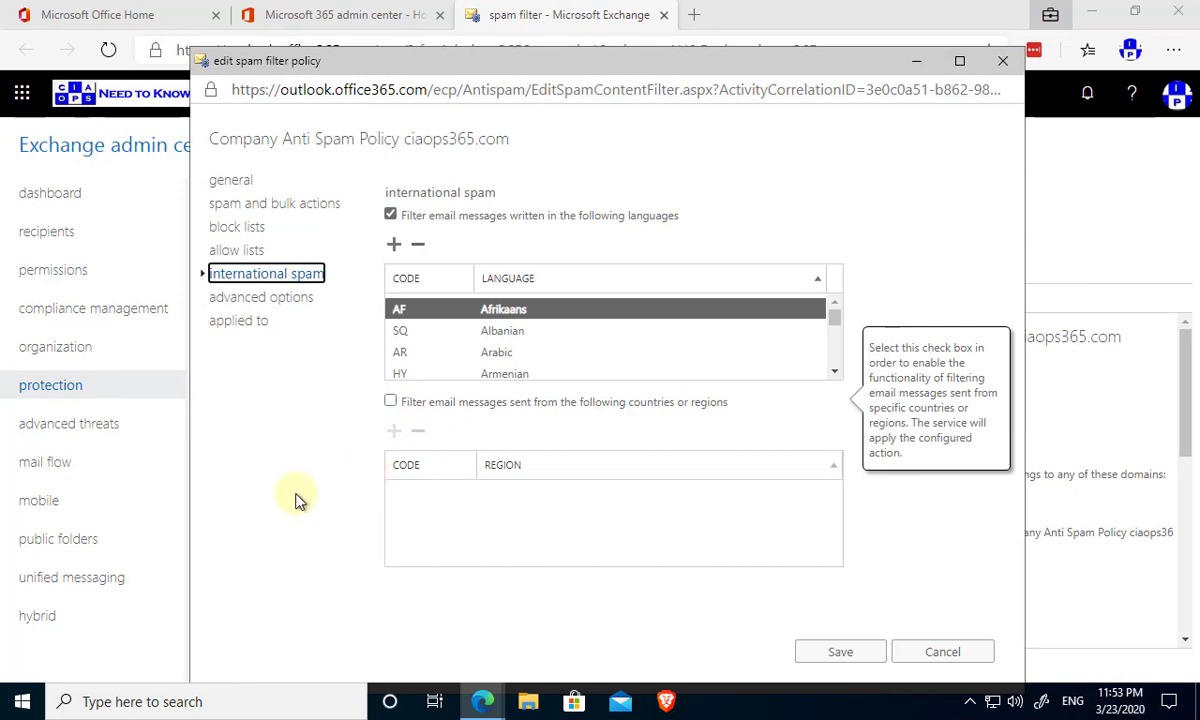
- Examine the policy's advanced options, including the Increase Spam Score choices, the Mark as Spam properties and the test mode options
click(282, 300)
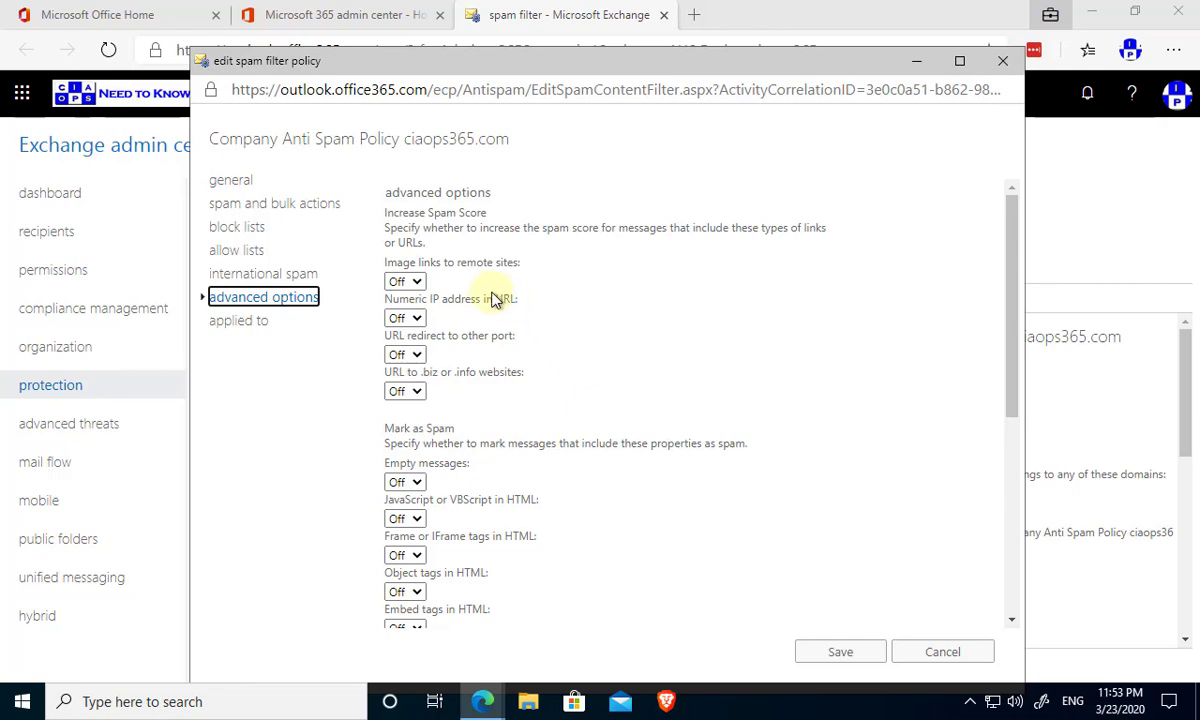
click(420, 284)
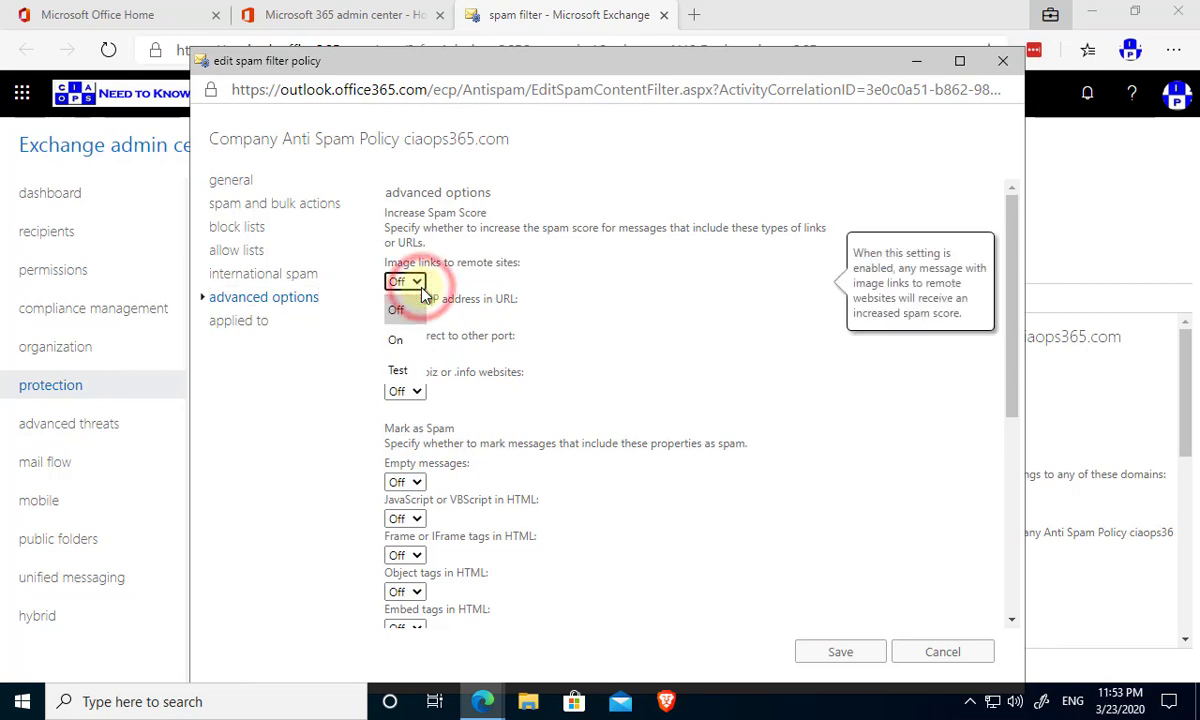
click(582, 316)
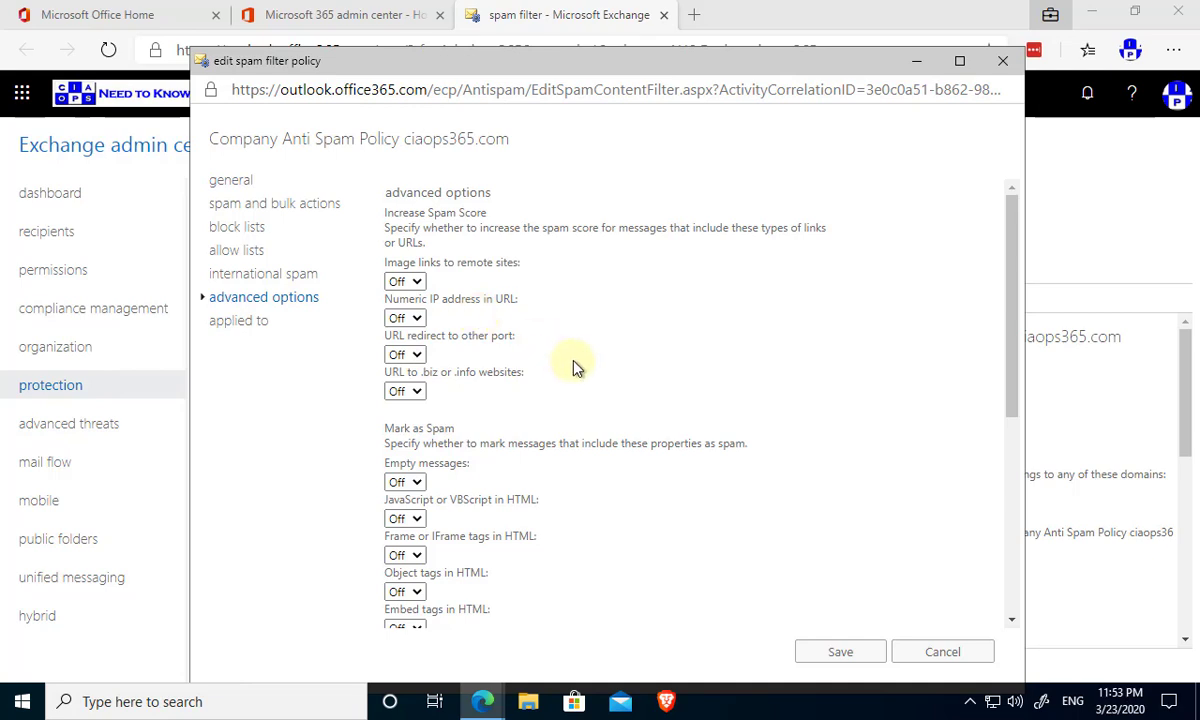
scroll(585, 378, down, 3)
scroll(585, 378, up, 2)
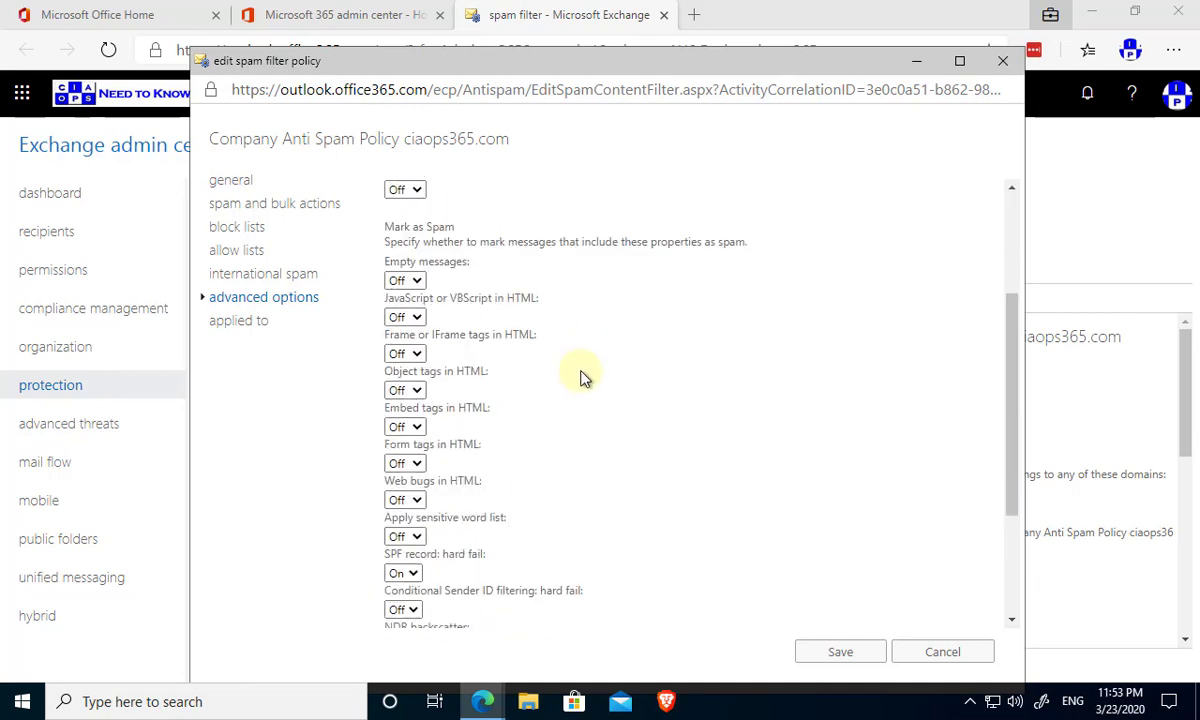
scroll(585, 378, down, 2)
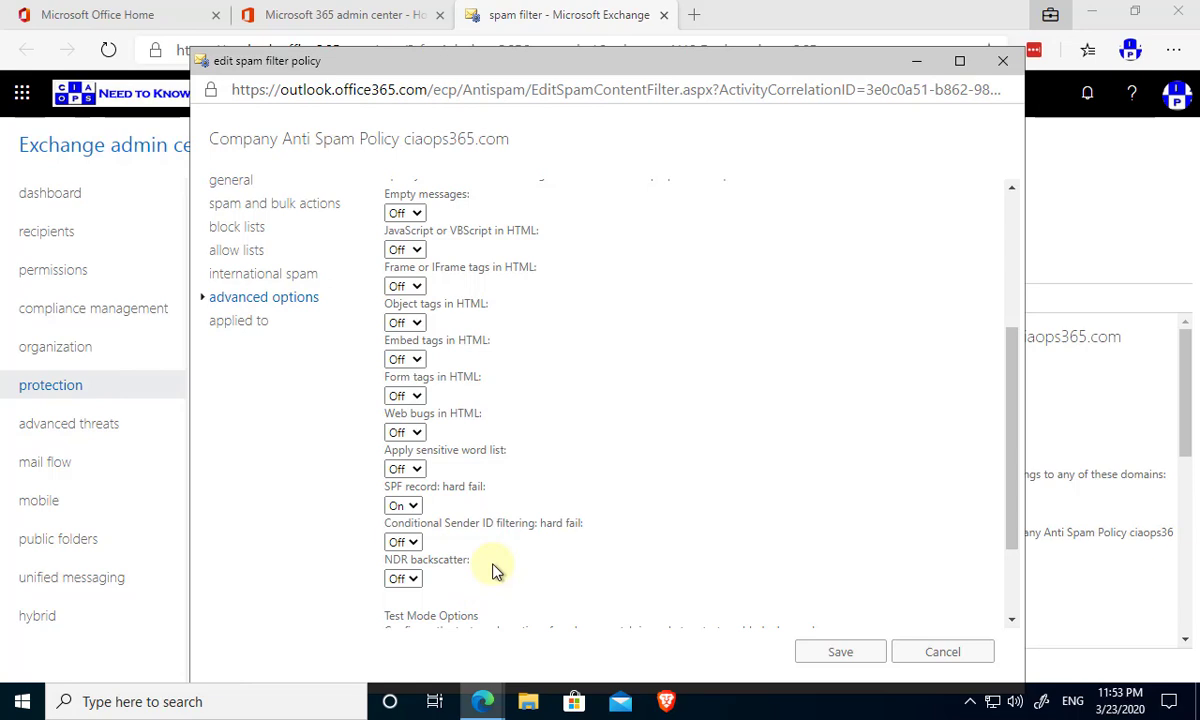
scroll(492, 570, up, 5)
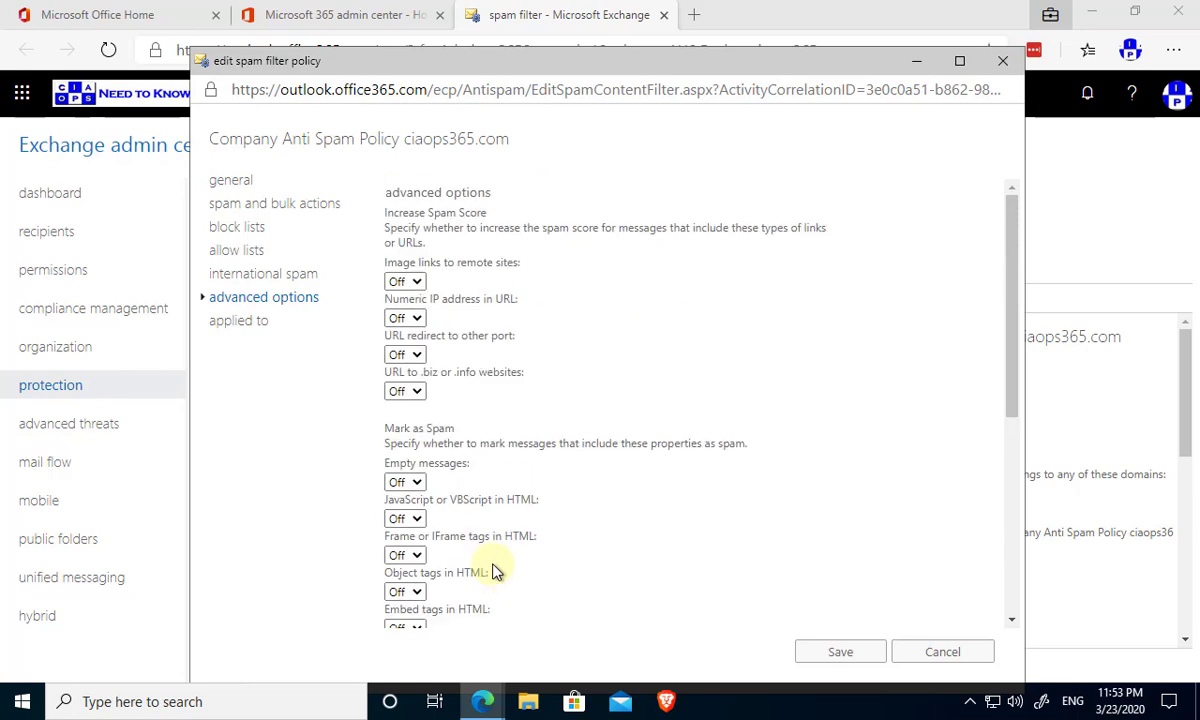
scroll(492, 570, down, 3)
scroll(492, 570, down, 5)
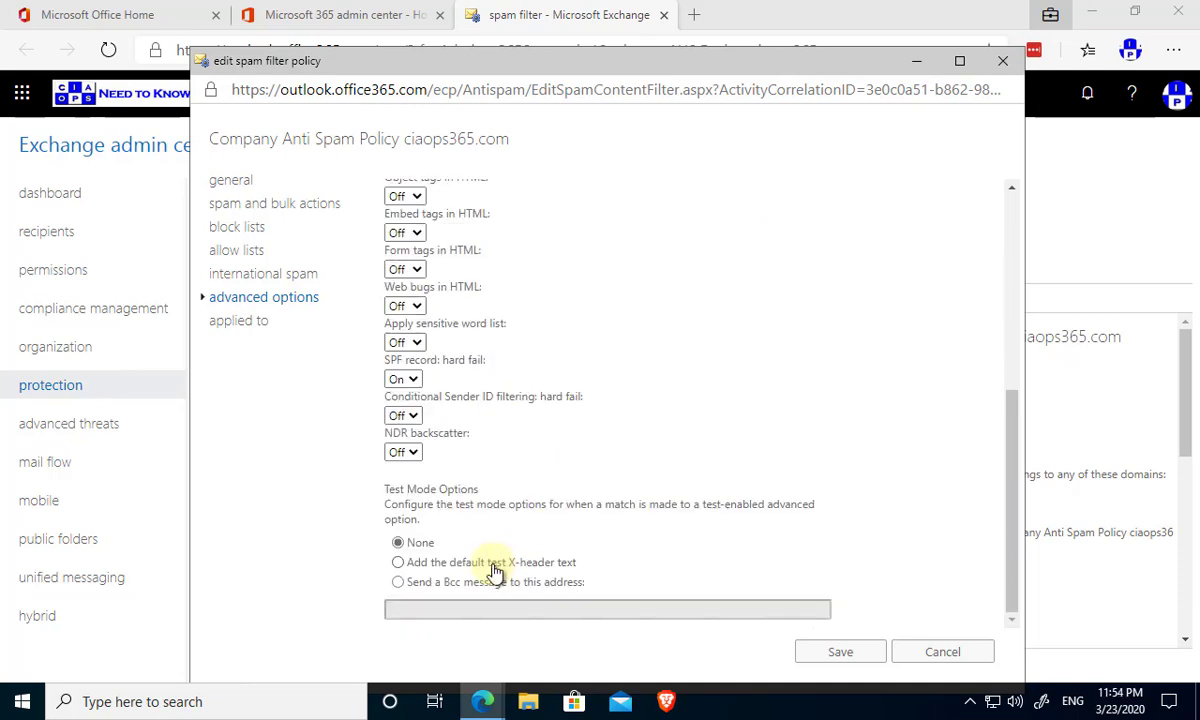
scroll(492, 570, up, 1)
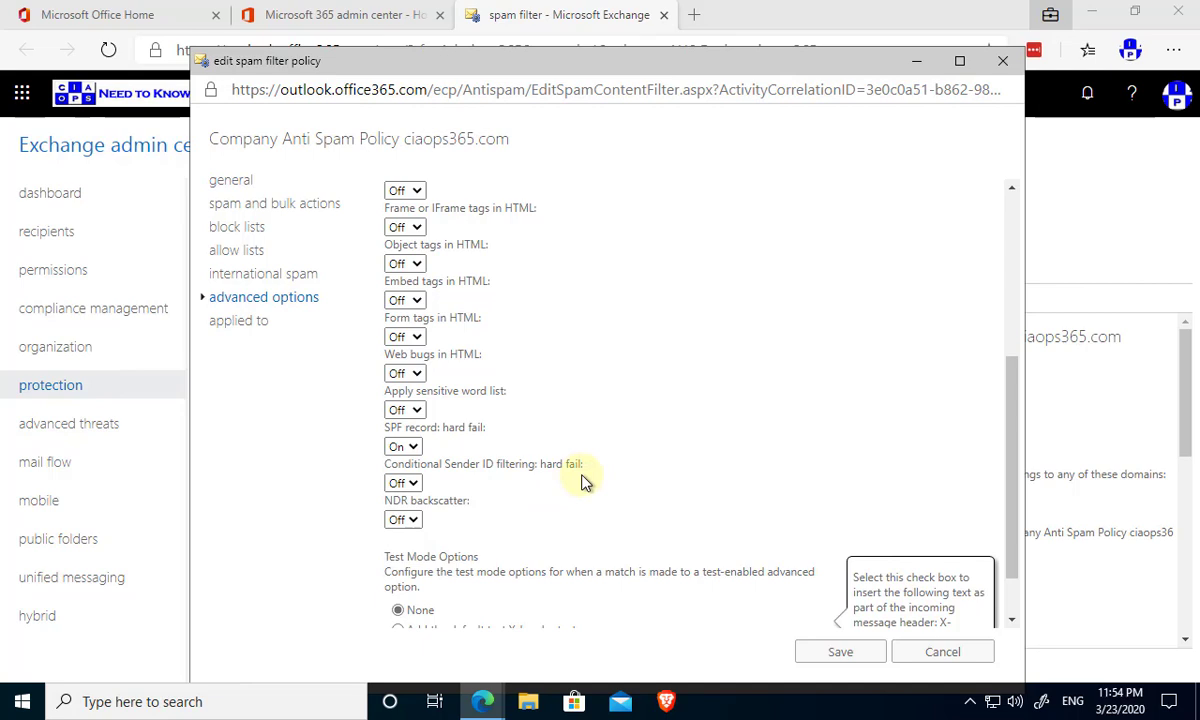
scroll(585, 482, down, 1)
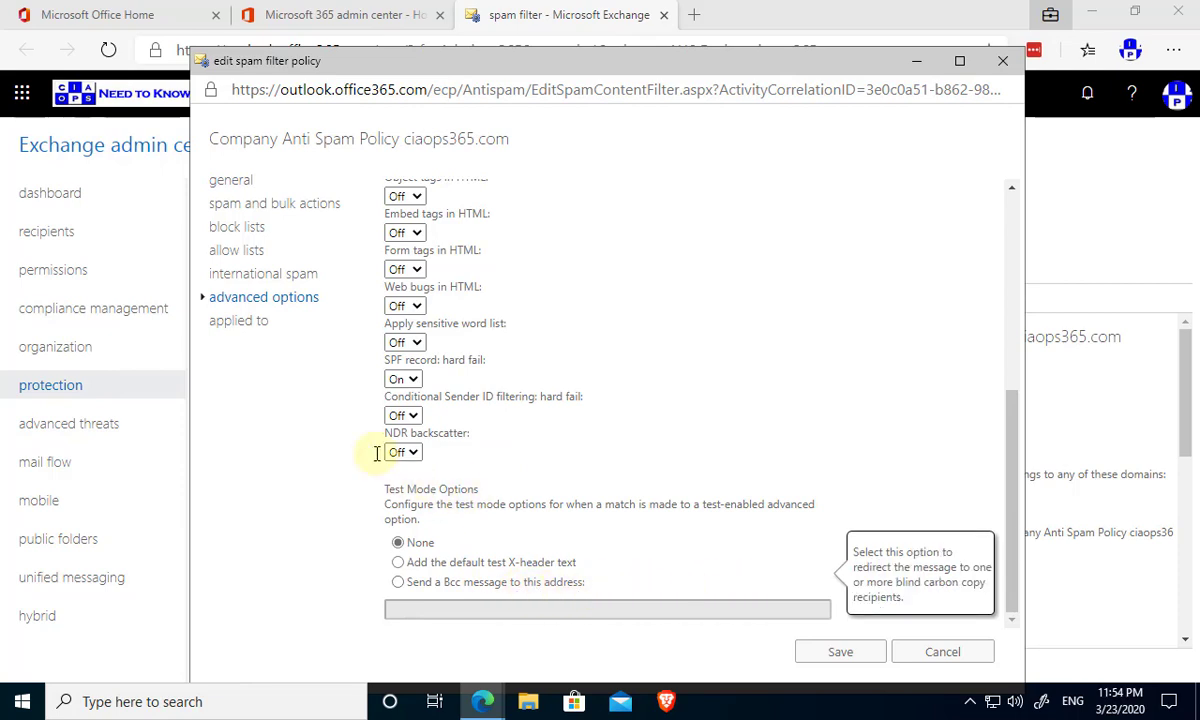
- Check which recipients the spam filter policy applies to, and close the policy without saving
click(259, 325)
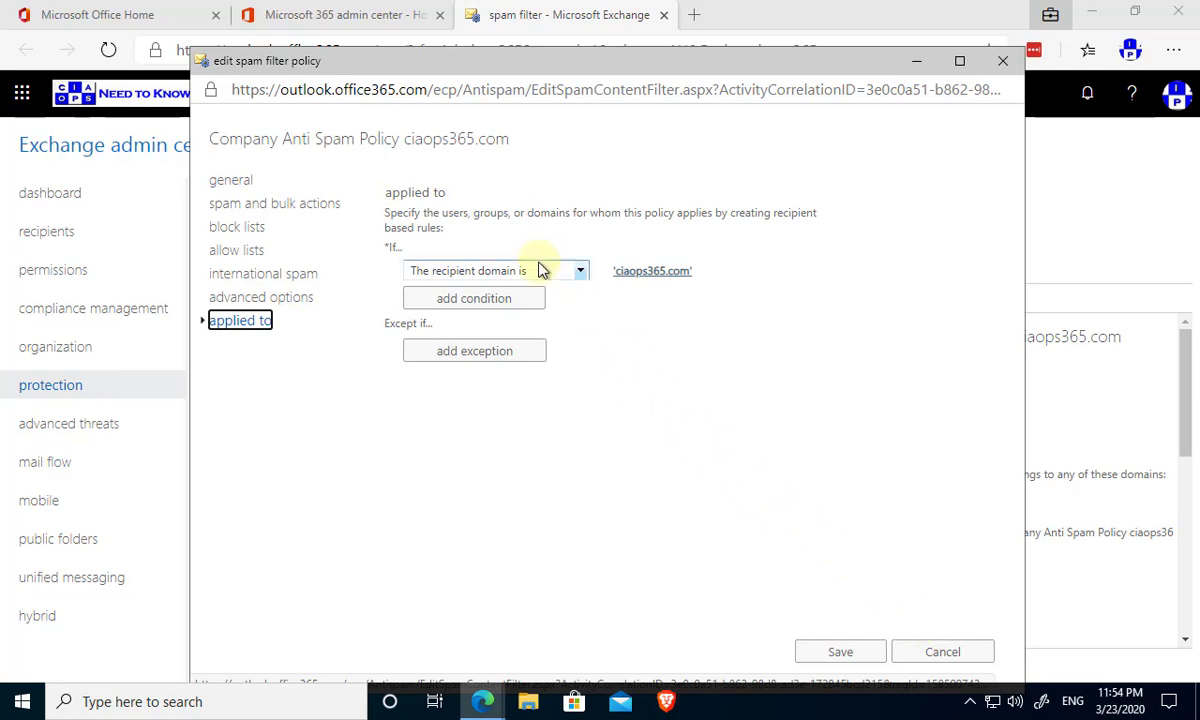
click(922, 652)
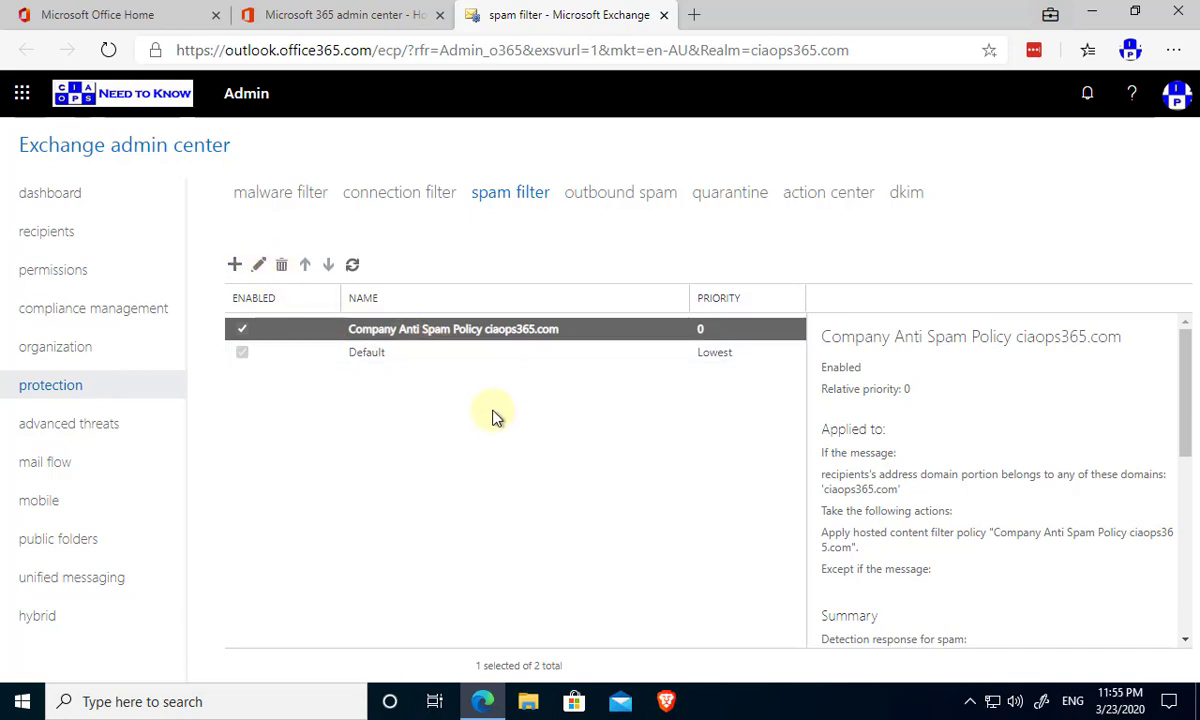
- Go to the outbound spam settings and follow the link to the Anti-spam page in Office 365 Security & Compliance
click(624, 200)
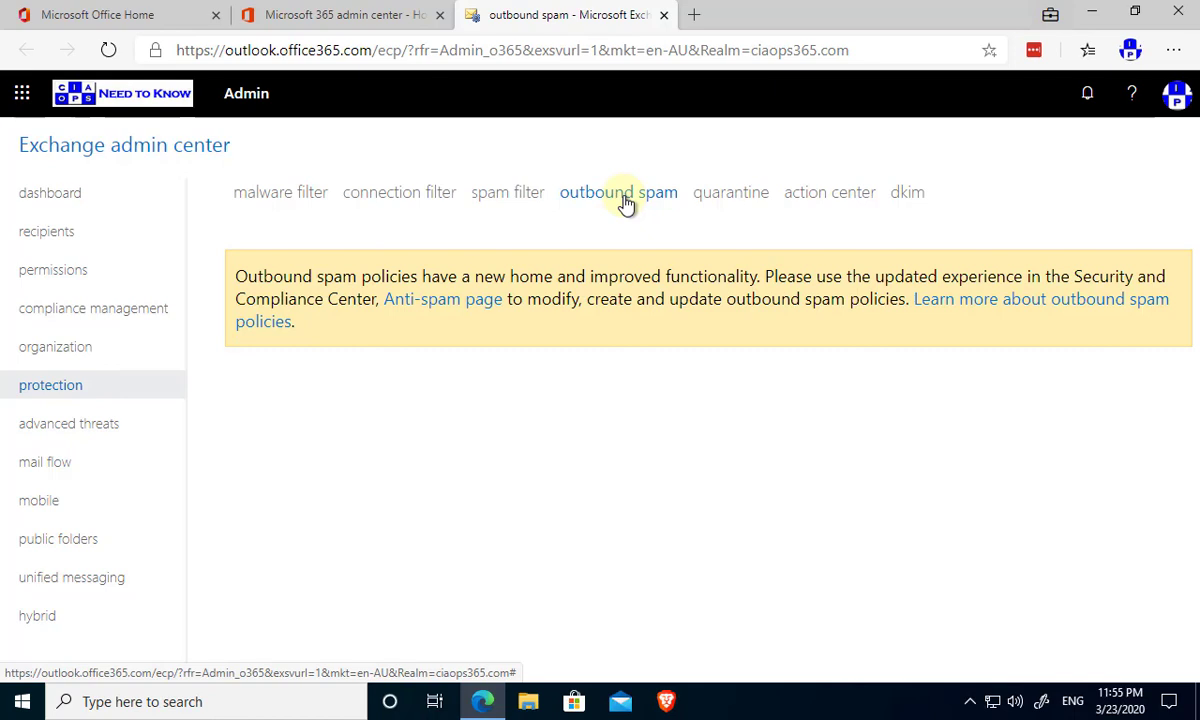
click(477, 301)
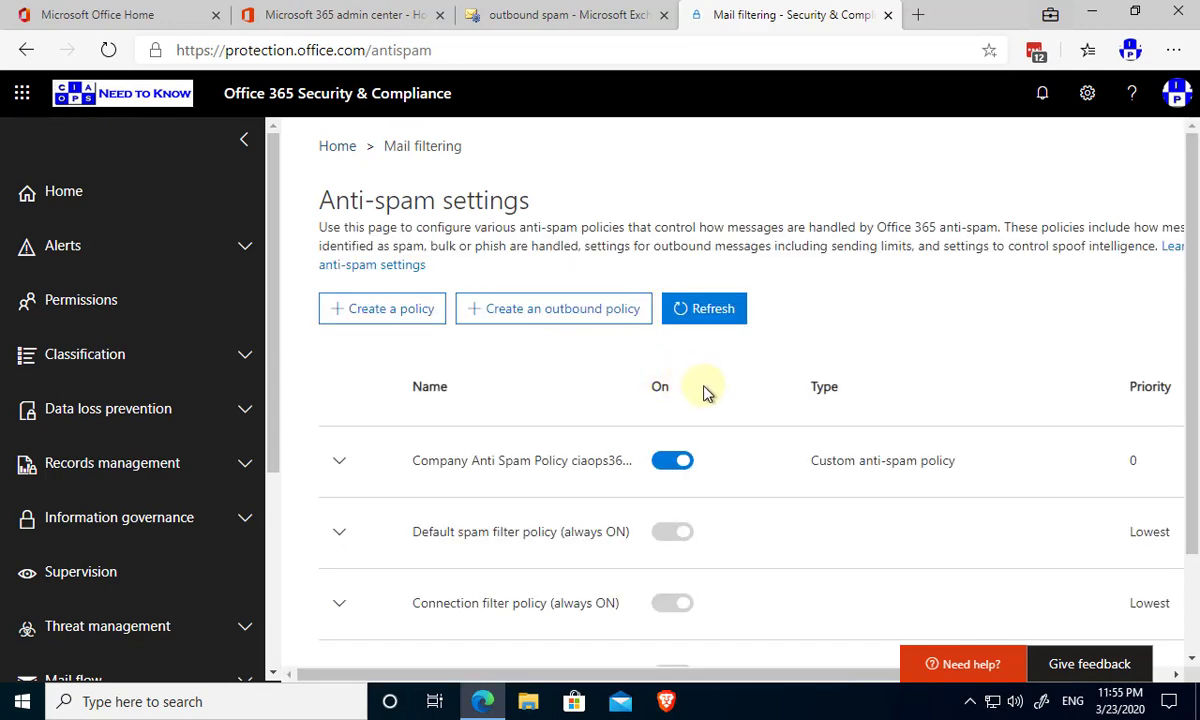
scroll(695, 398, down, 2)
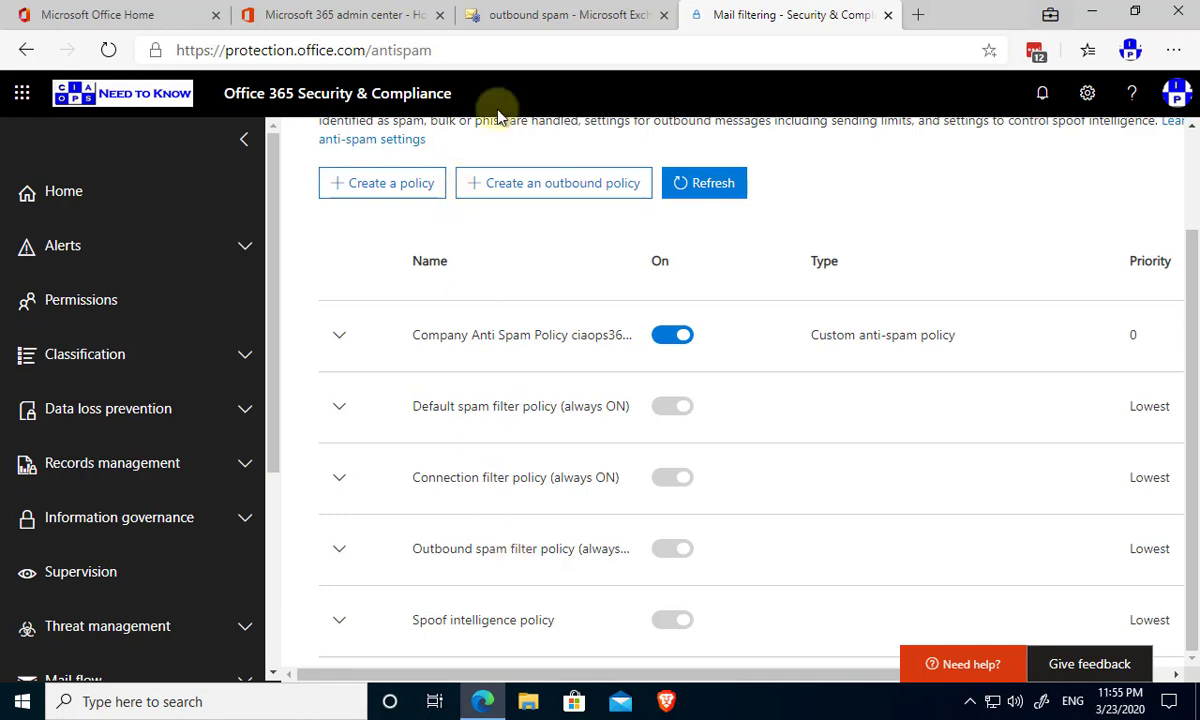
- Compare the spam filter policies in the Exchange admin center with the policy list in Security & Compliance, and refresh that list
click(535, 14)
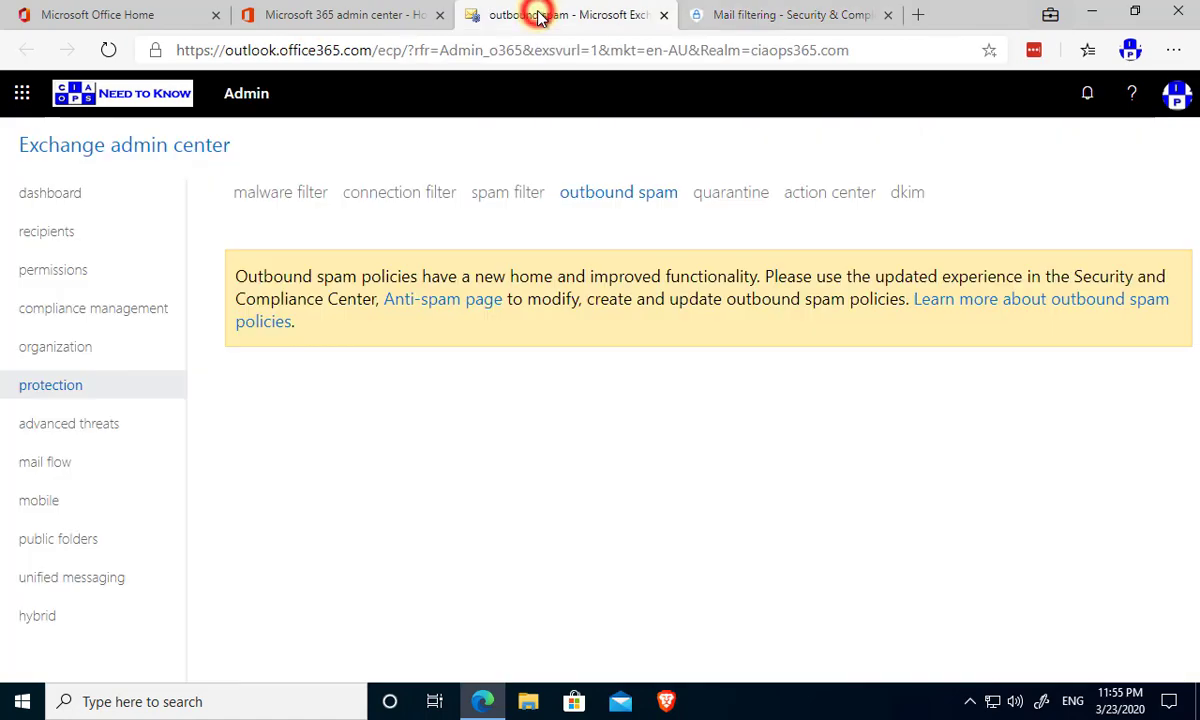
click(507, 196)
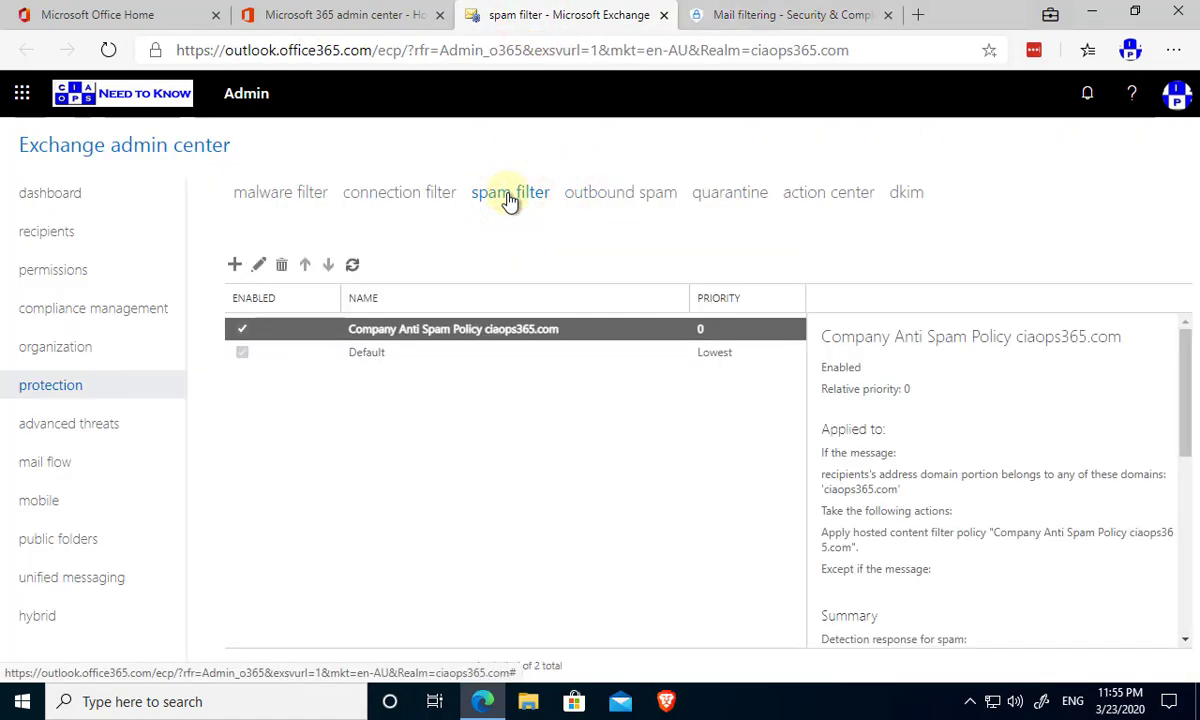
click(788, 18)
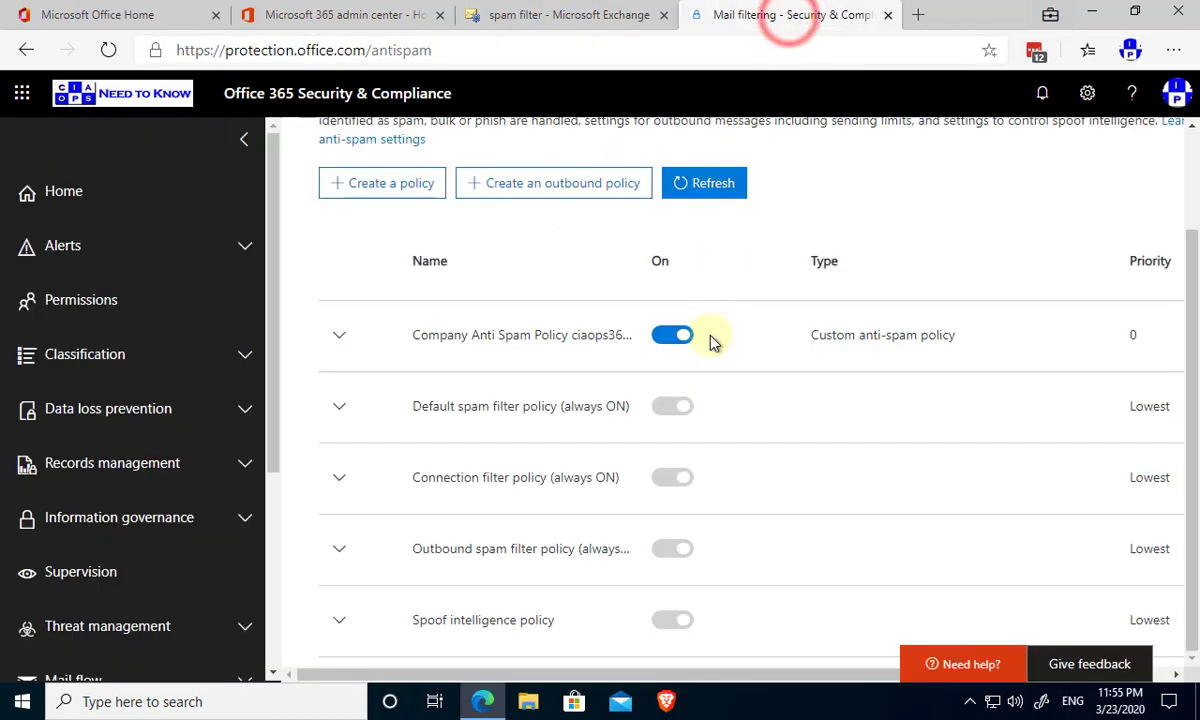
scroll(710, 300, up, 2)
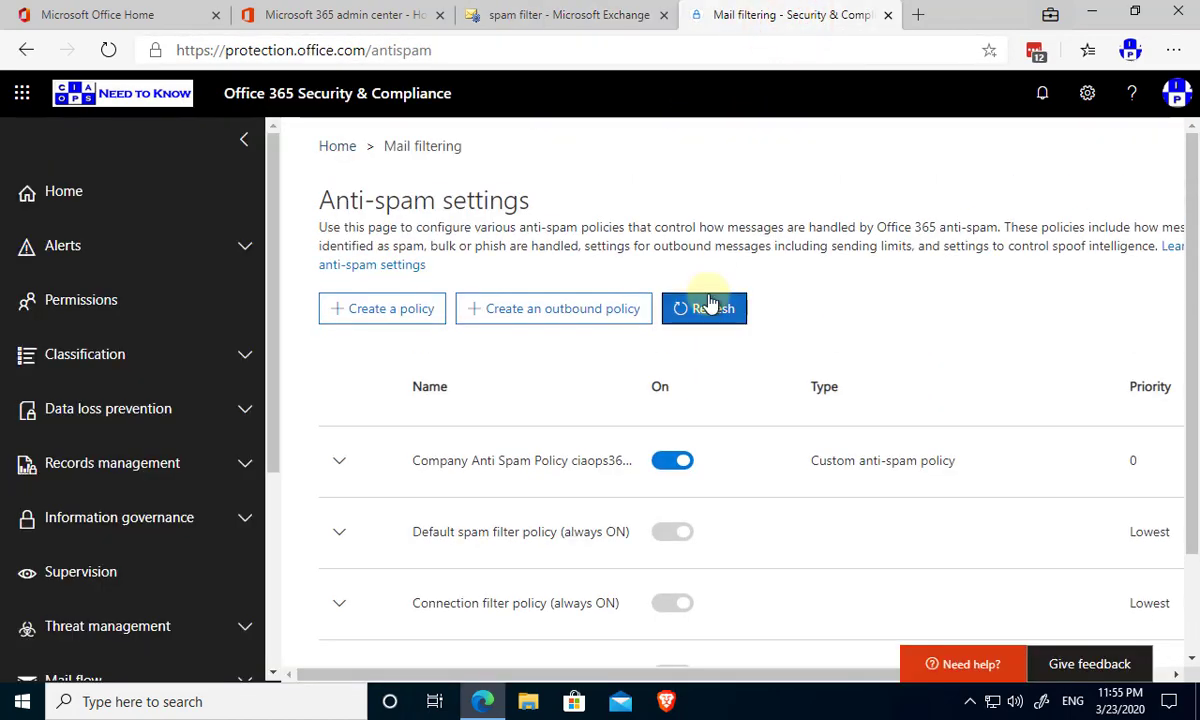
click(709, 305)
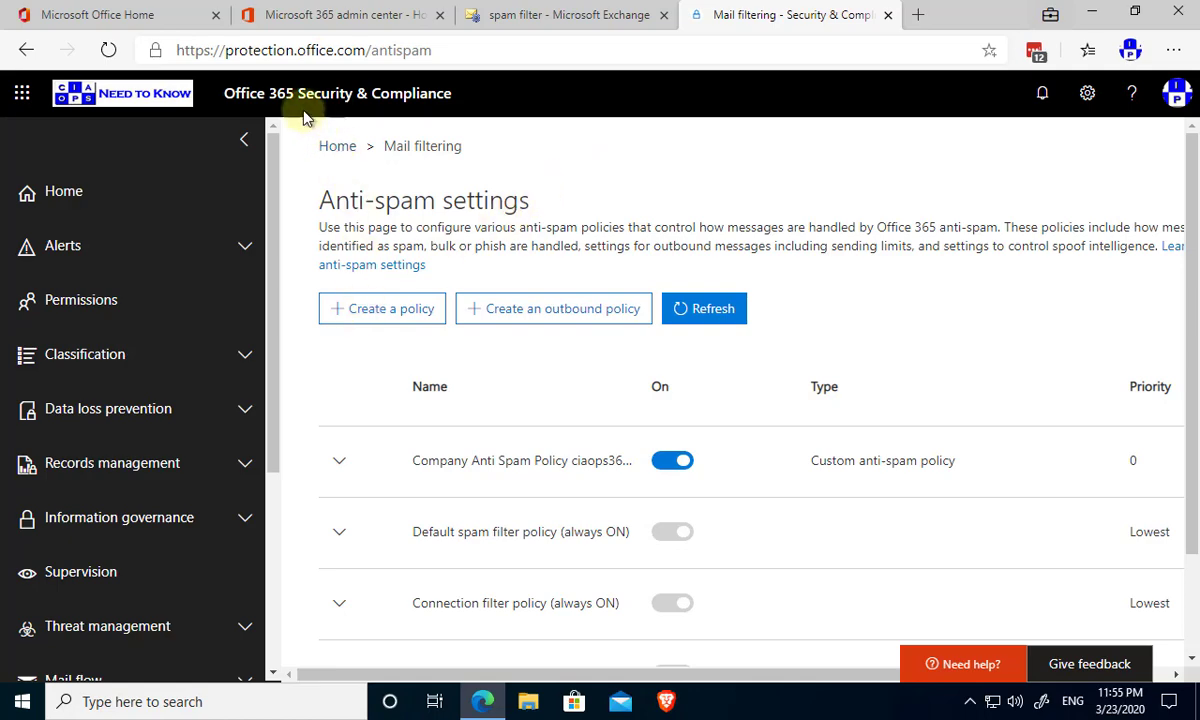
- From the Security & Compliance home page, open the anti-spam settings among the Threat management policies and view the policy list
click(75, 200)
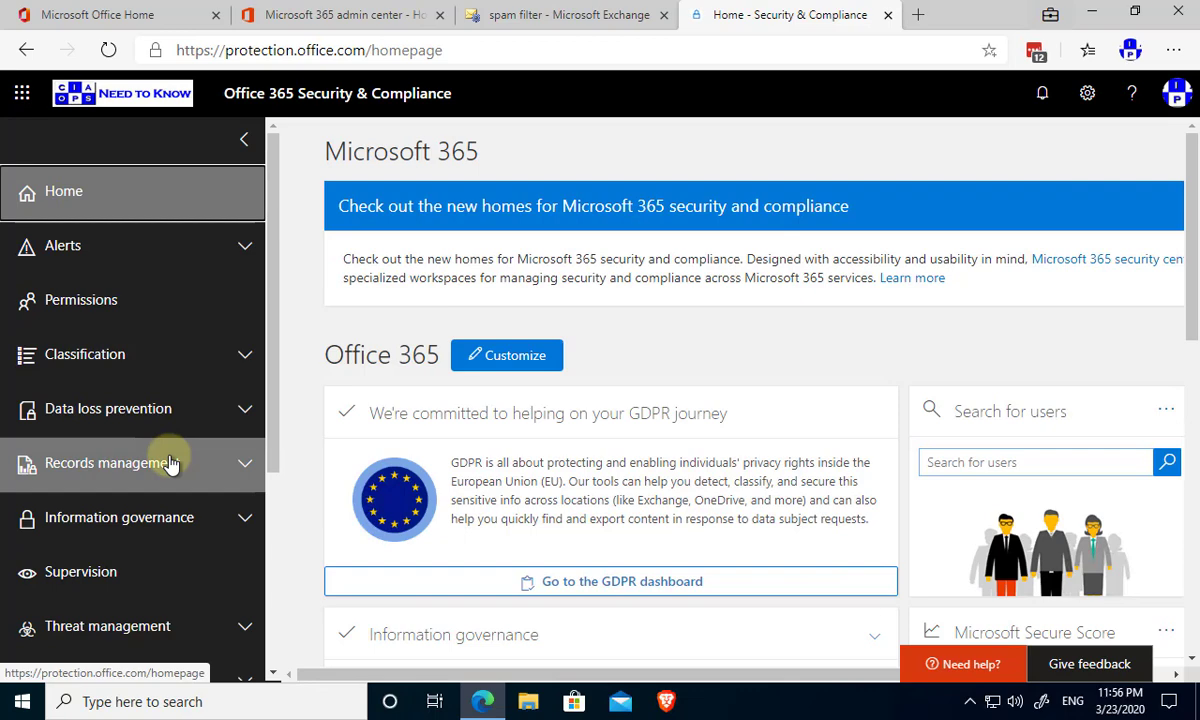
scroll(170, 463, down, 3)
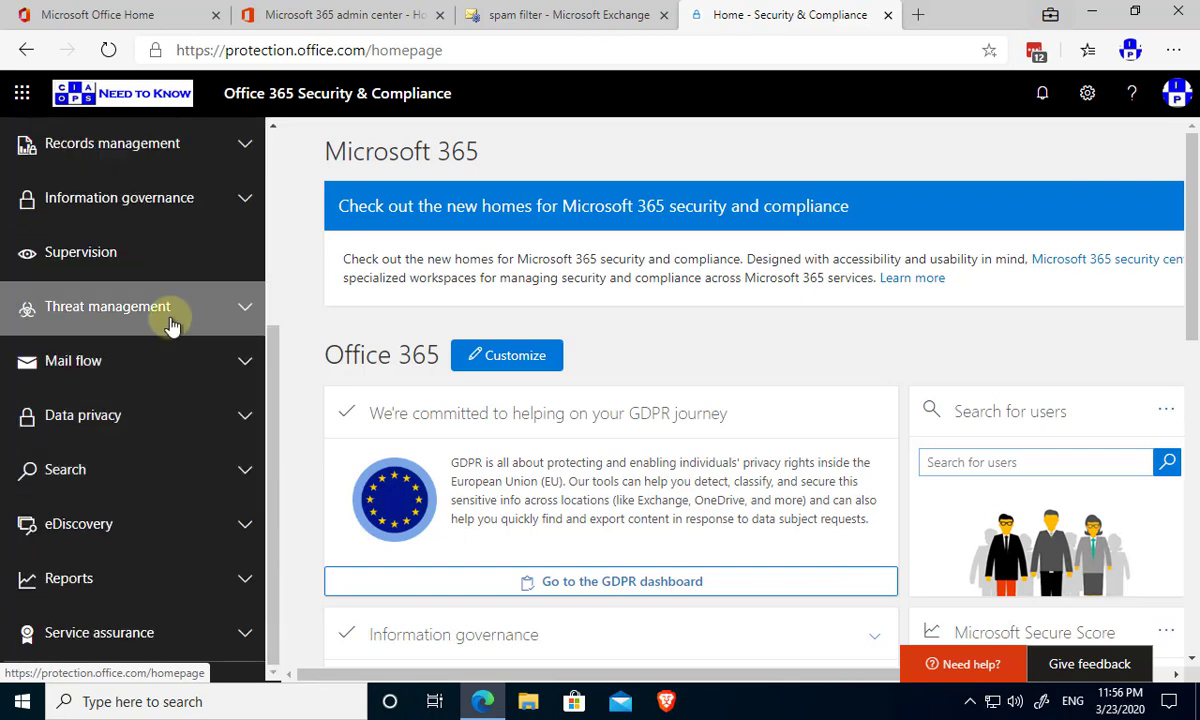
click(168, 318)
click(64, 648)
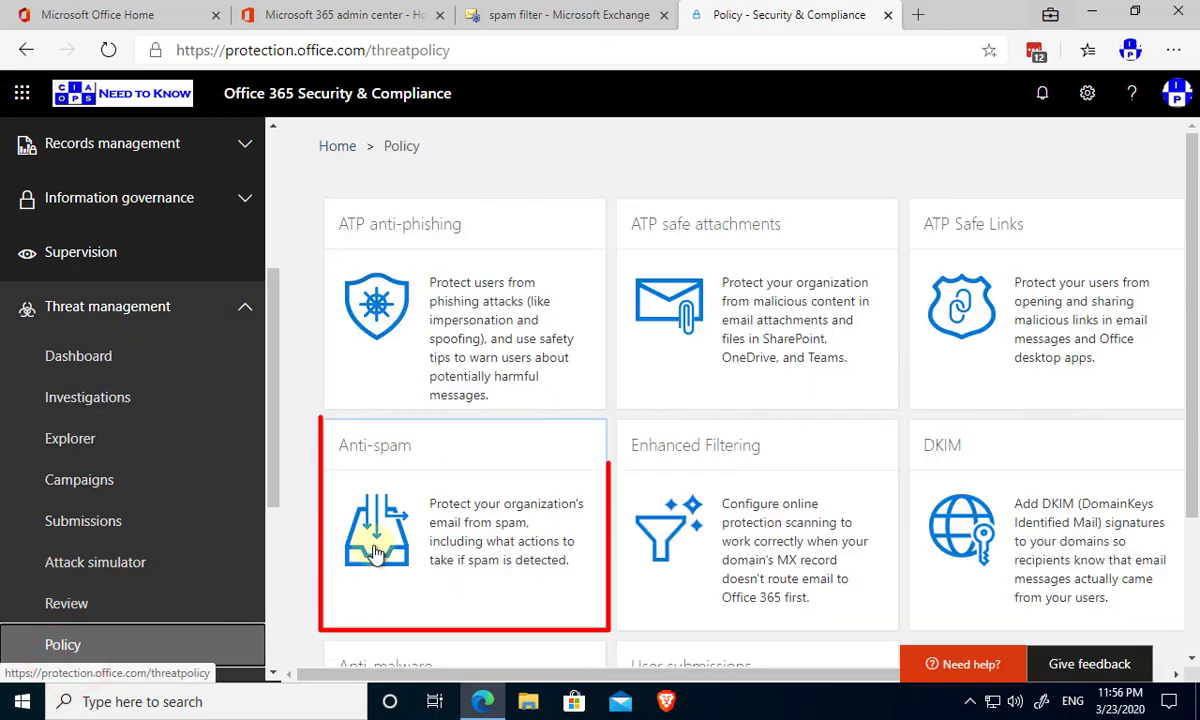
click(466, 501)
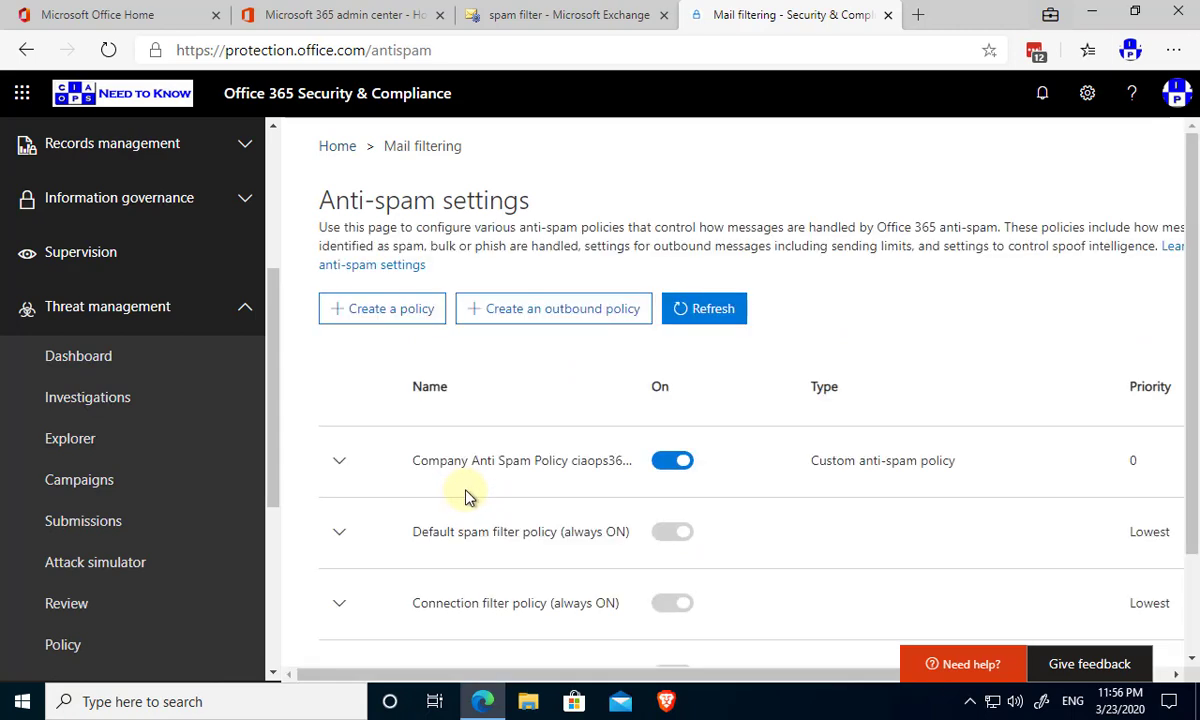
scroll(643, 570, down, 2)
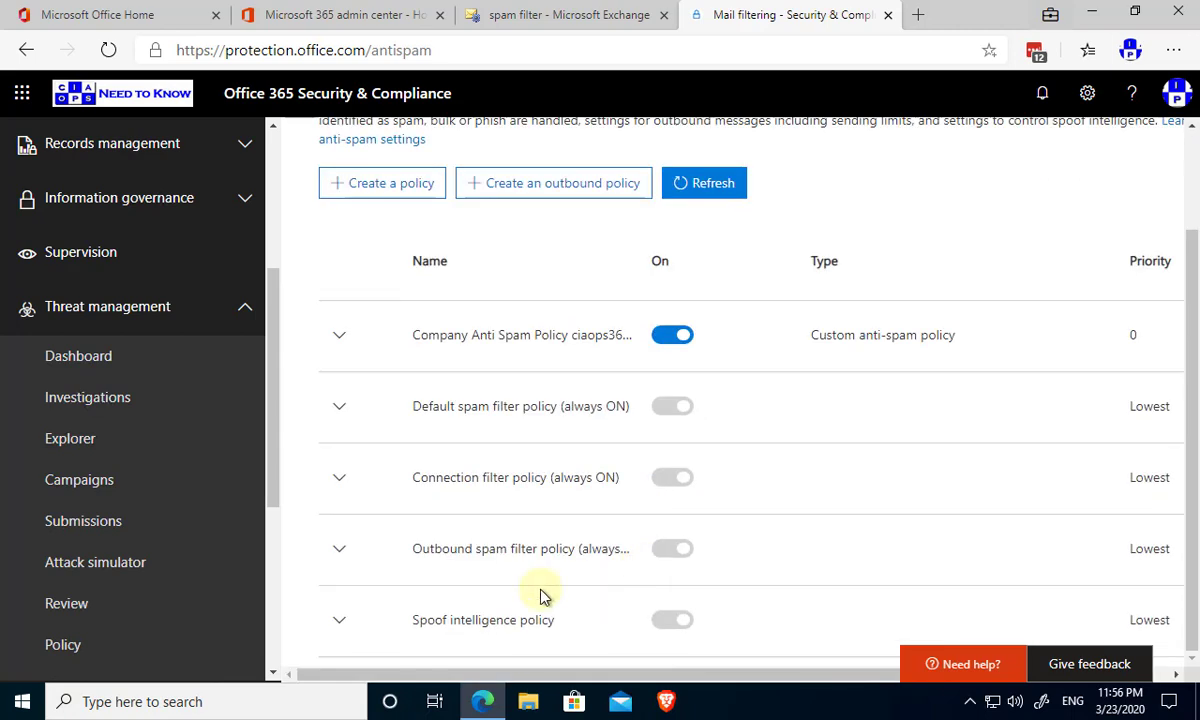
- Expand the outbound spam filter policy in the anti-spam policy list and review its summary of notifications and sending limits
click(339, 549)
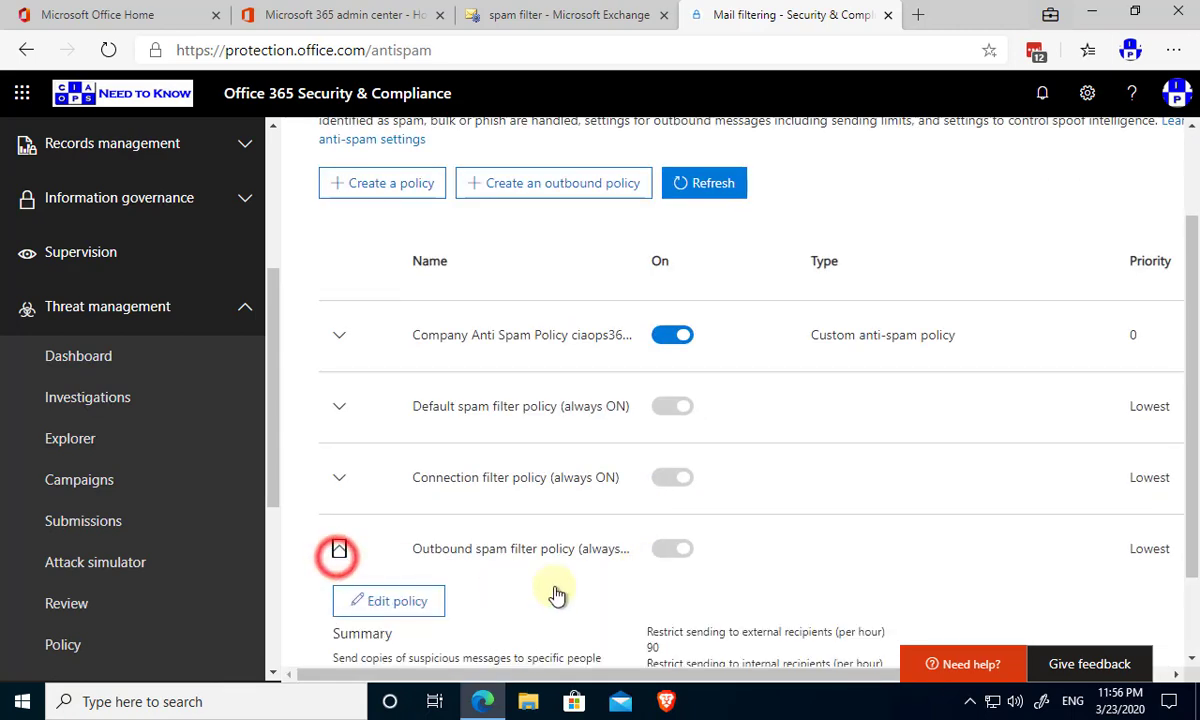
scroll(790, 563, down, 2)
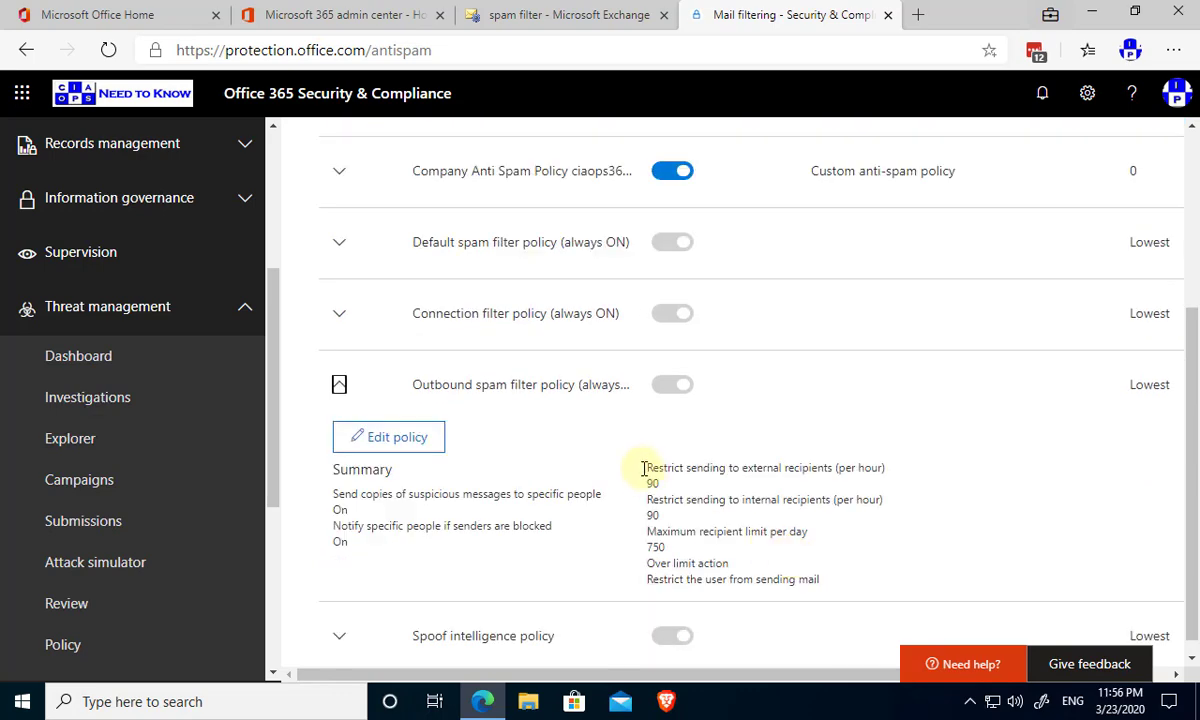
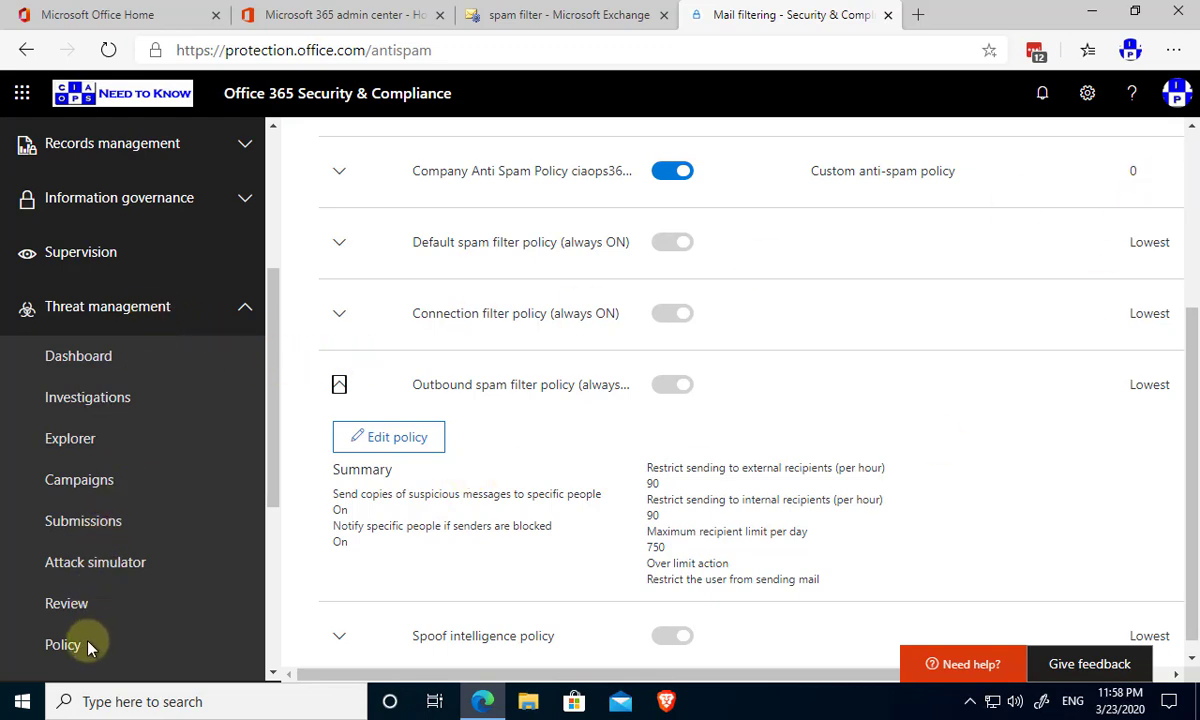
click(1193, 145)
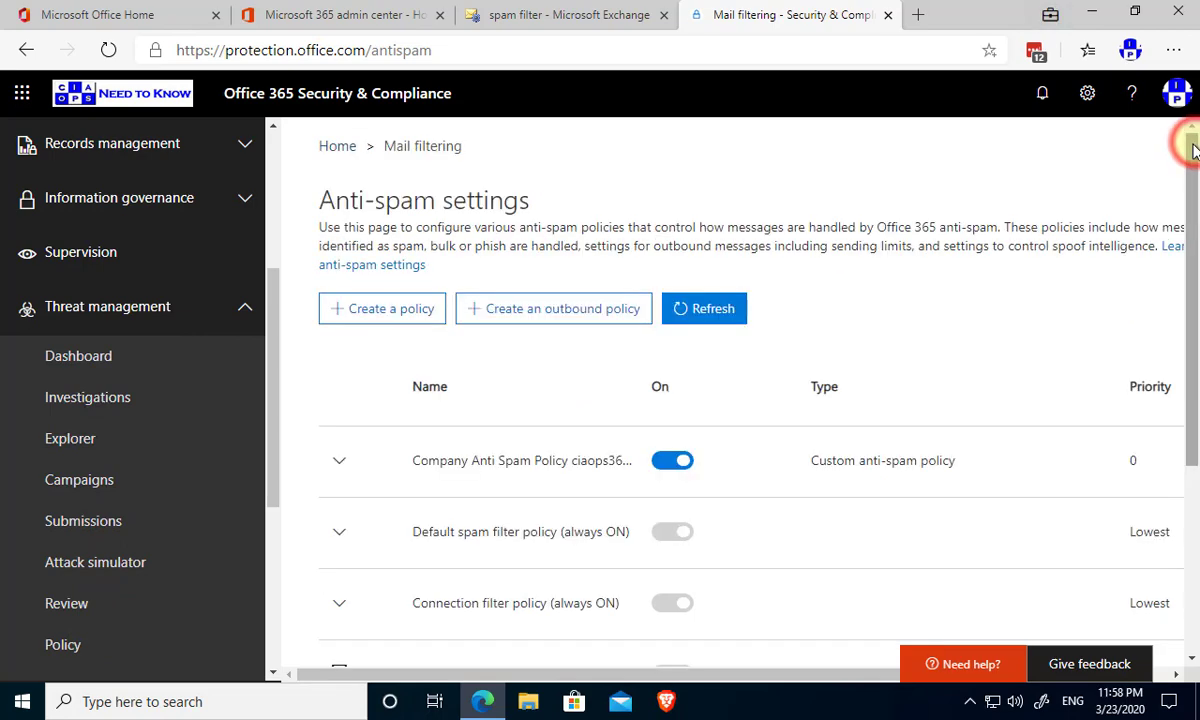
click(1193, 522)
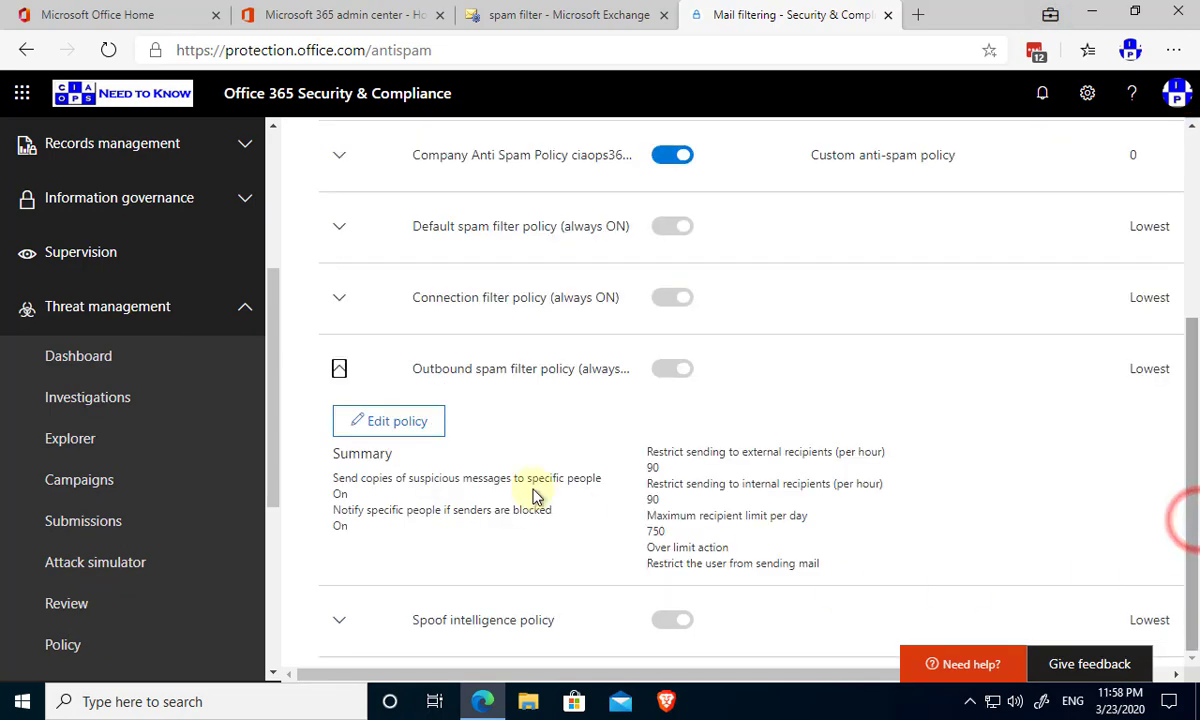
- Open the outbound spam filter policy for editing and review its notification options for suspicious messages and blocked senders
click(396, 426)
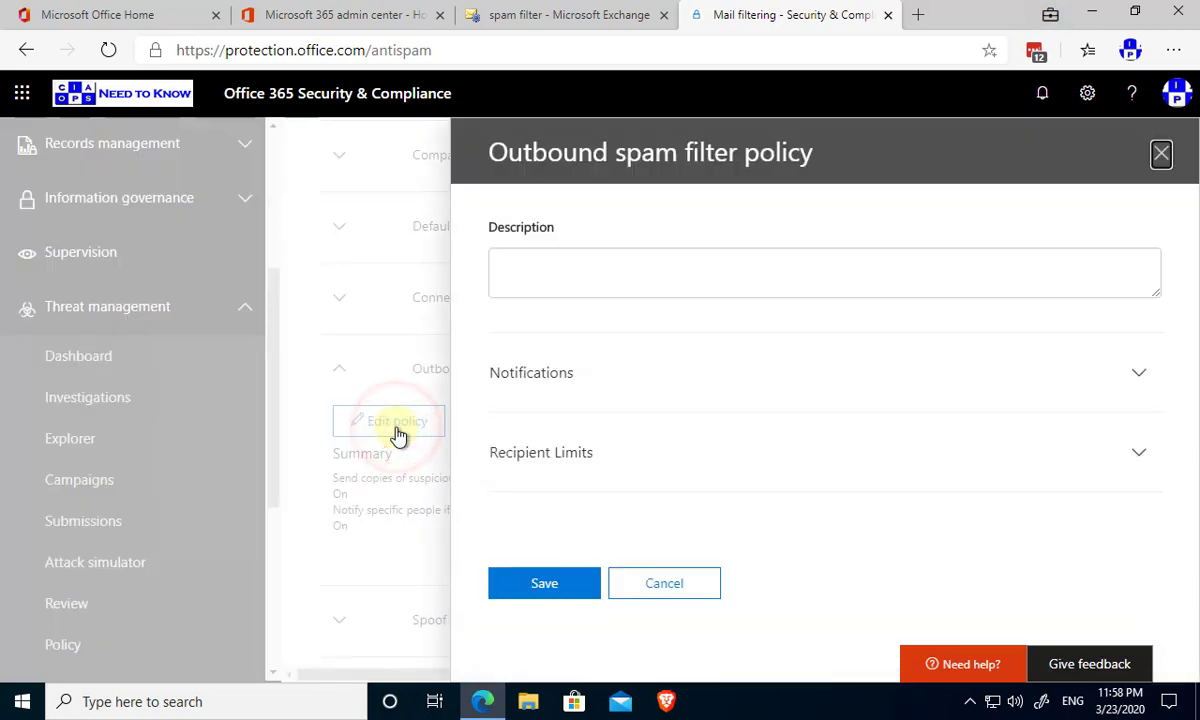
click(597, 383)
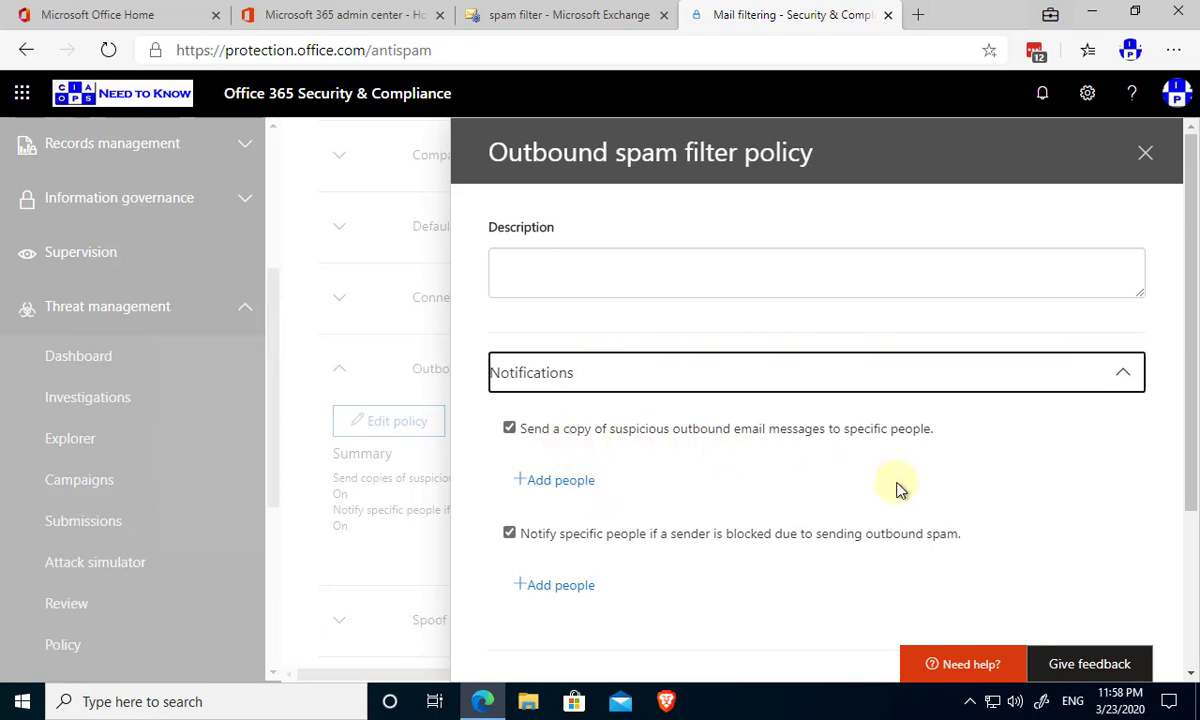
scroll(897, 489, down, 2)
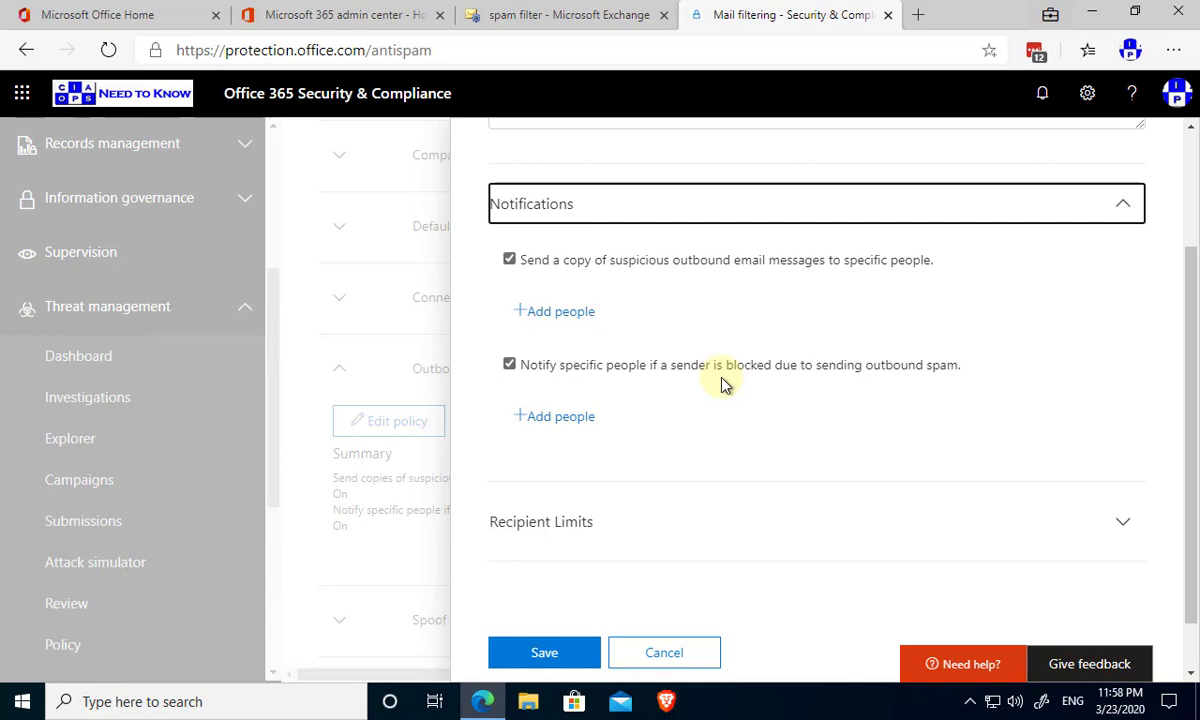
scroll(650, 530, down, 1)
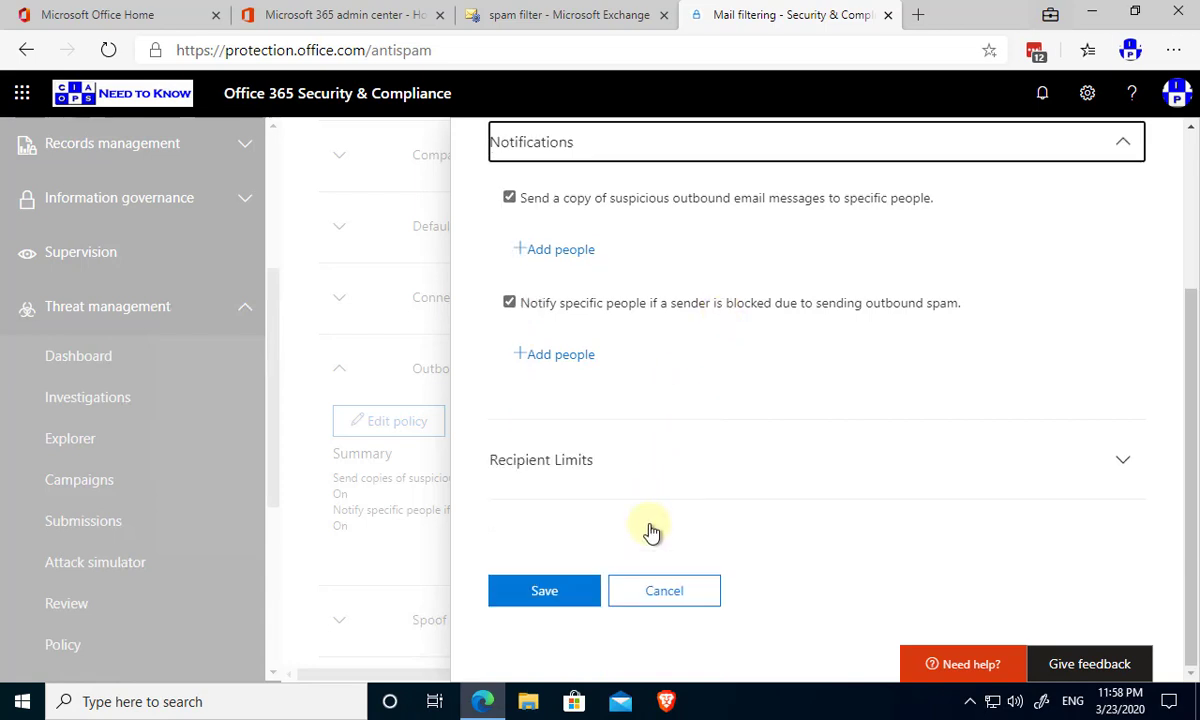
- Review the outbound policy's recipient limits and over-limit action choices, then close it without saving and collapse its summary
click(600, 468)
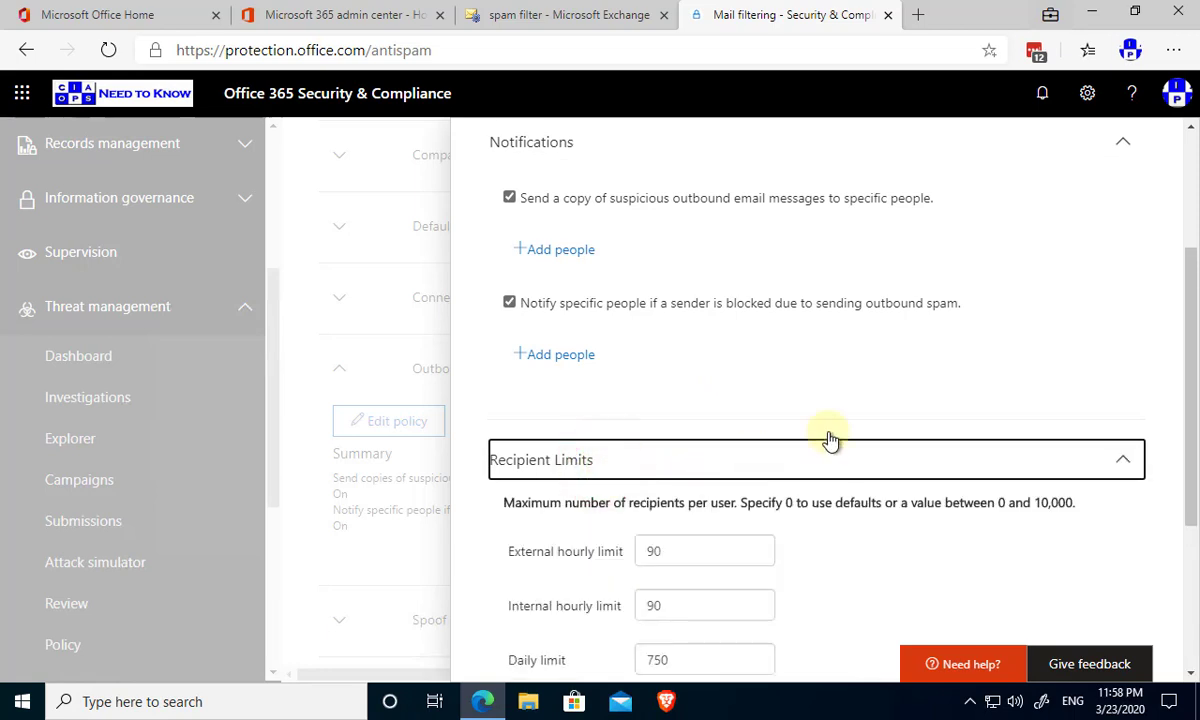
scroll(829, 439, down, 3)
scroll(829, 439, down, 1)
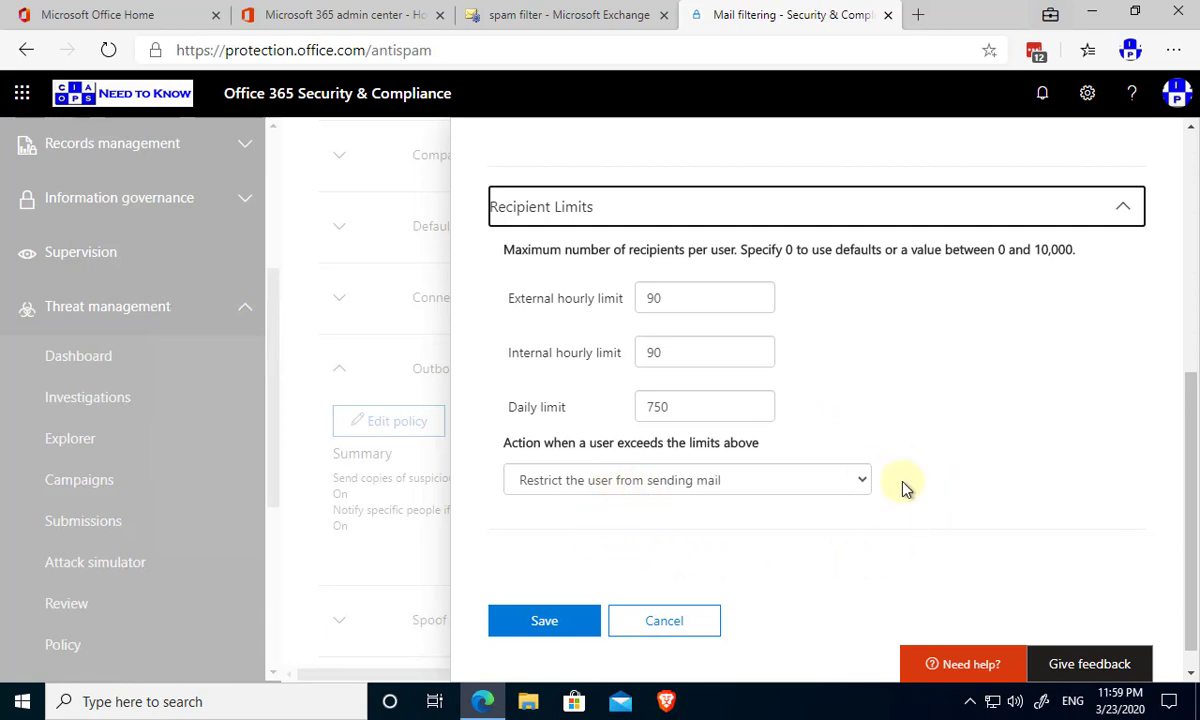
click(860, 484)
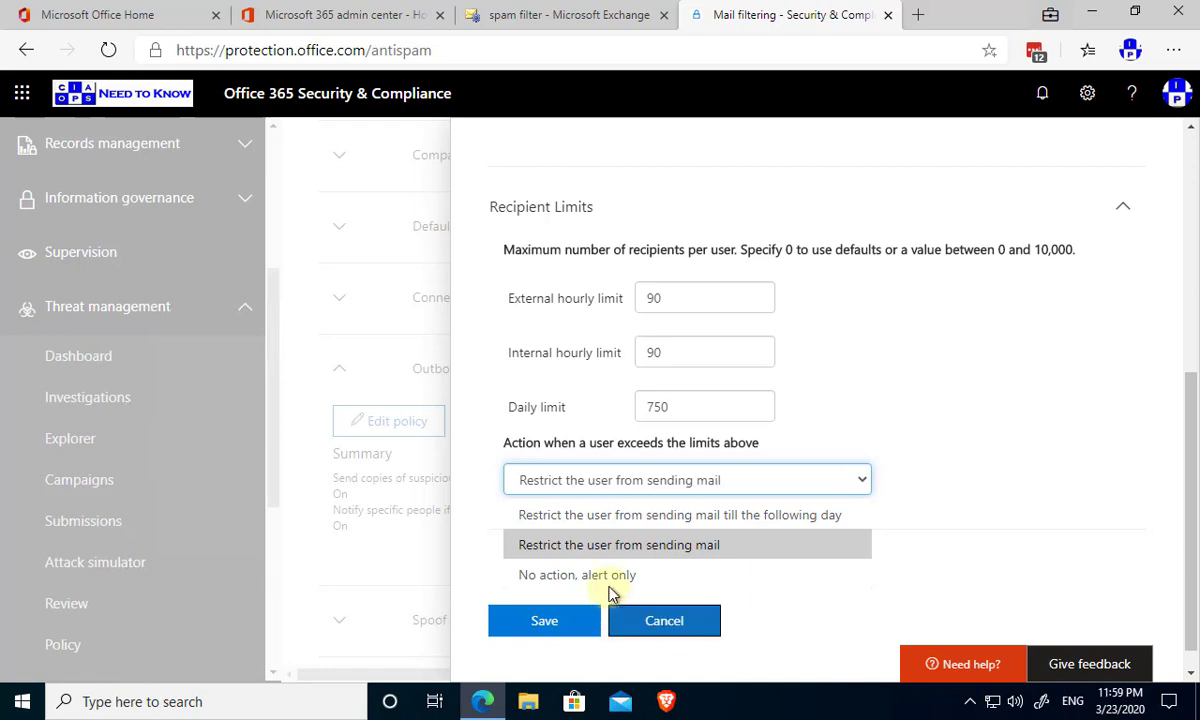
click(975, 418)
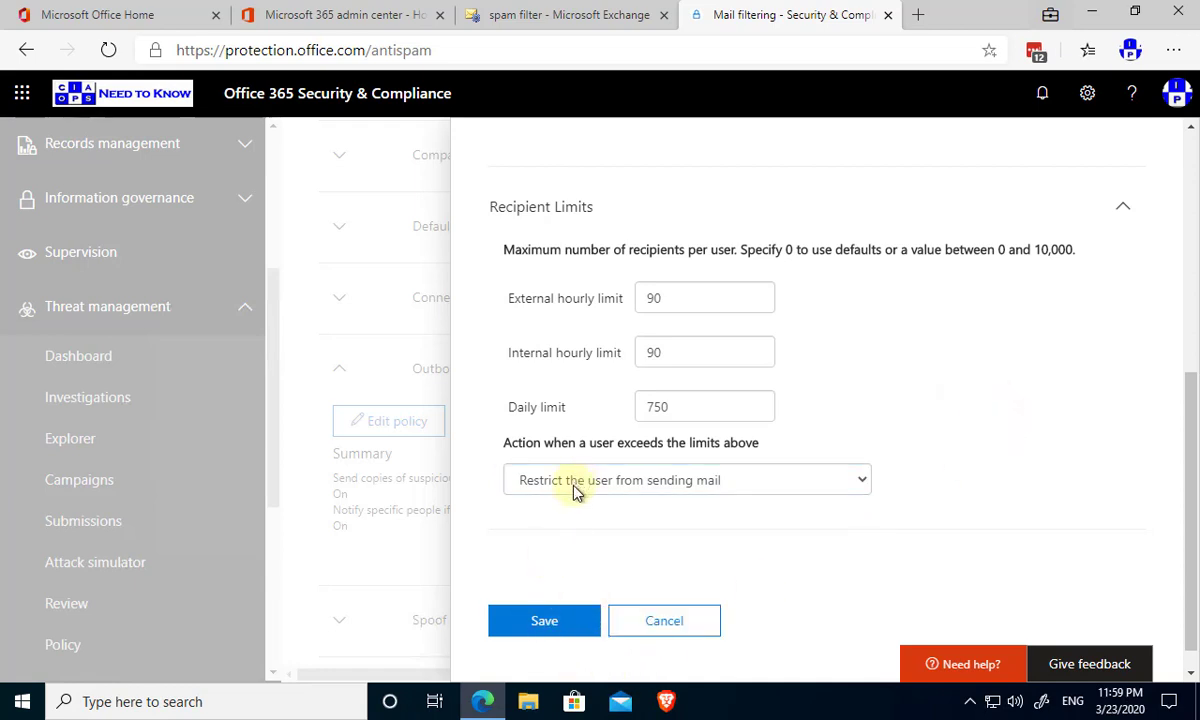
click(670, 624)
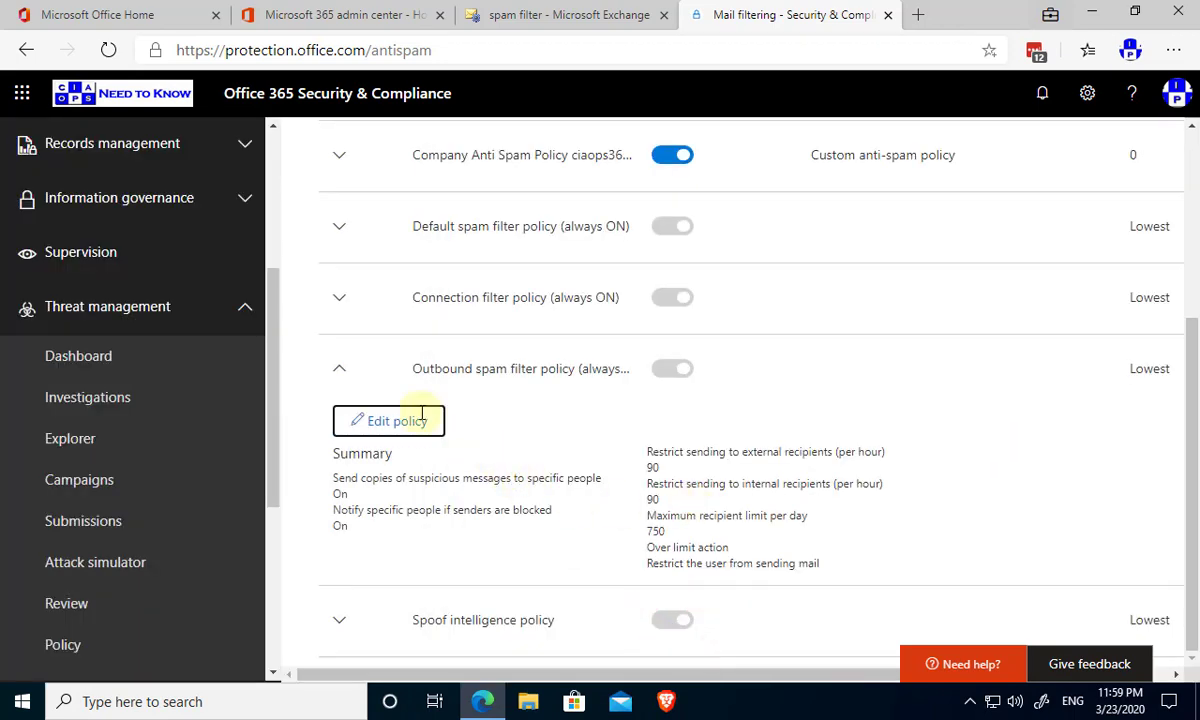
click(341, 381)
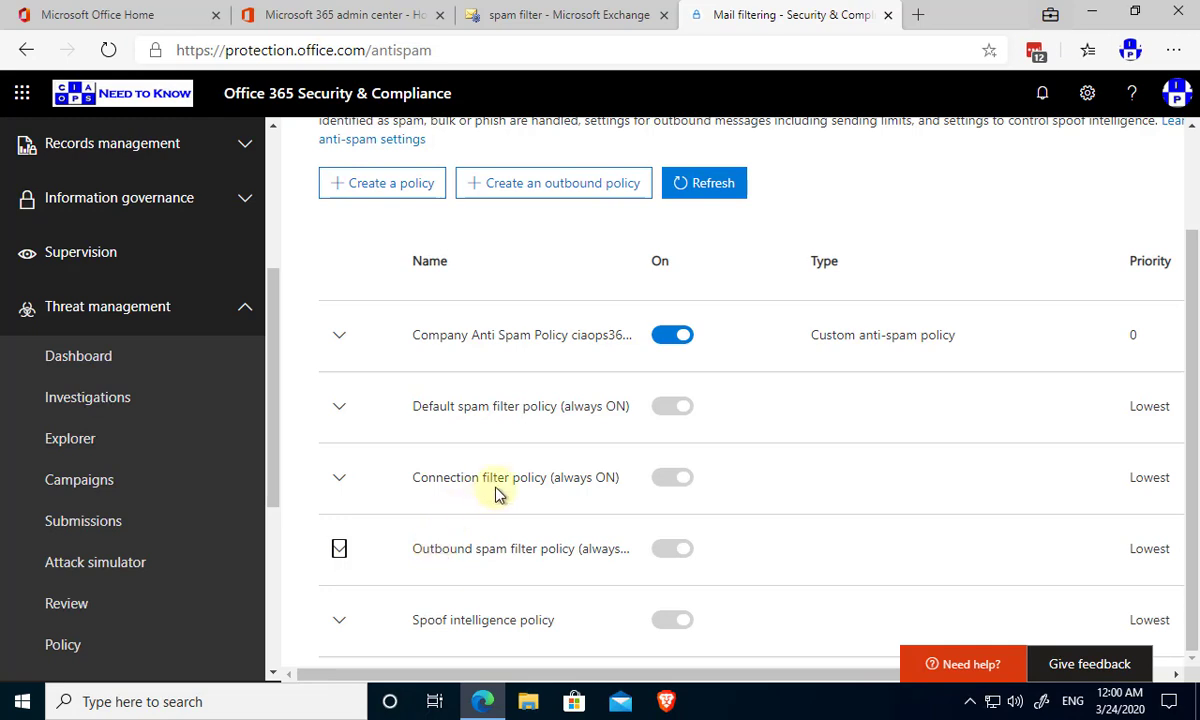
- Open the connection filter policy for editing, review its IP allow list, IP block list and safe list settings, and cancel without saving
click(340, 481)
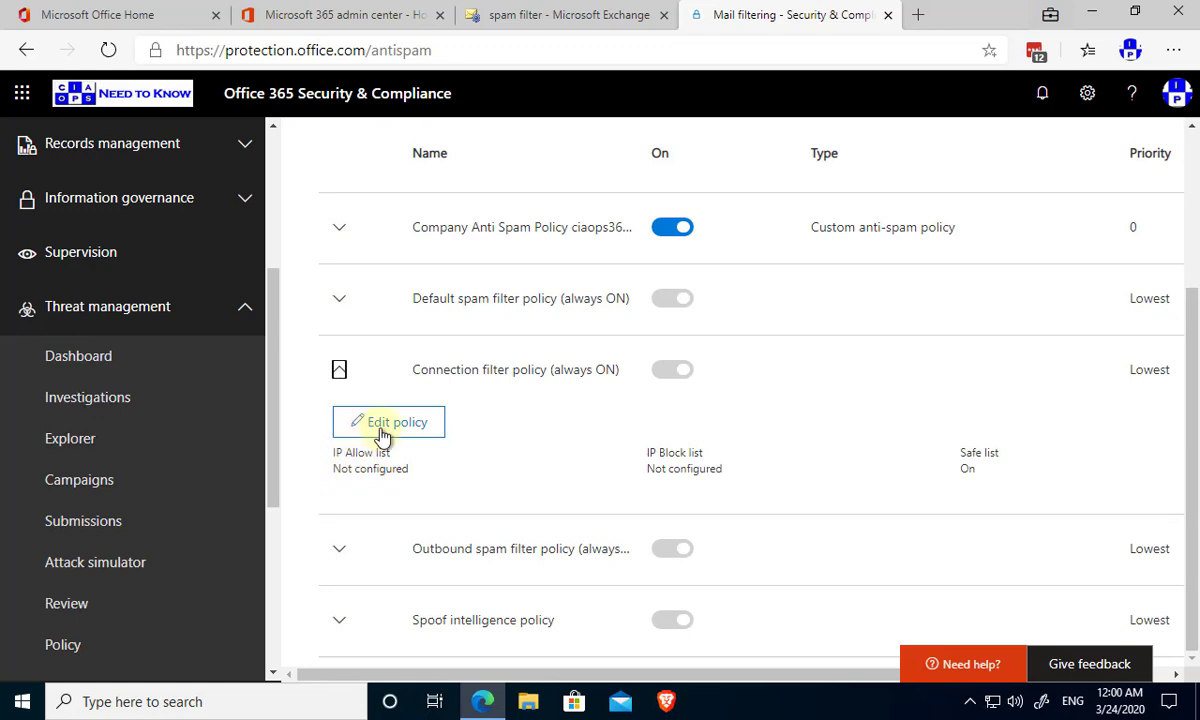
click(390, 428)
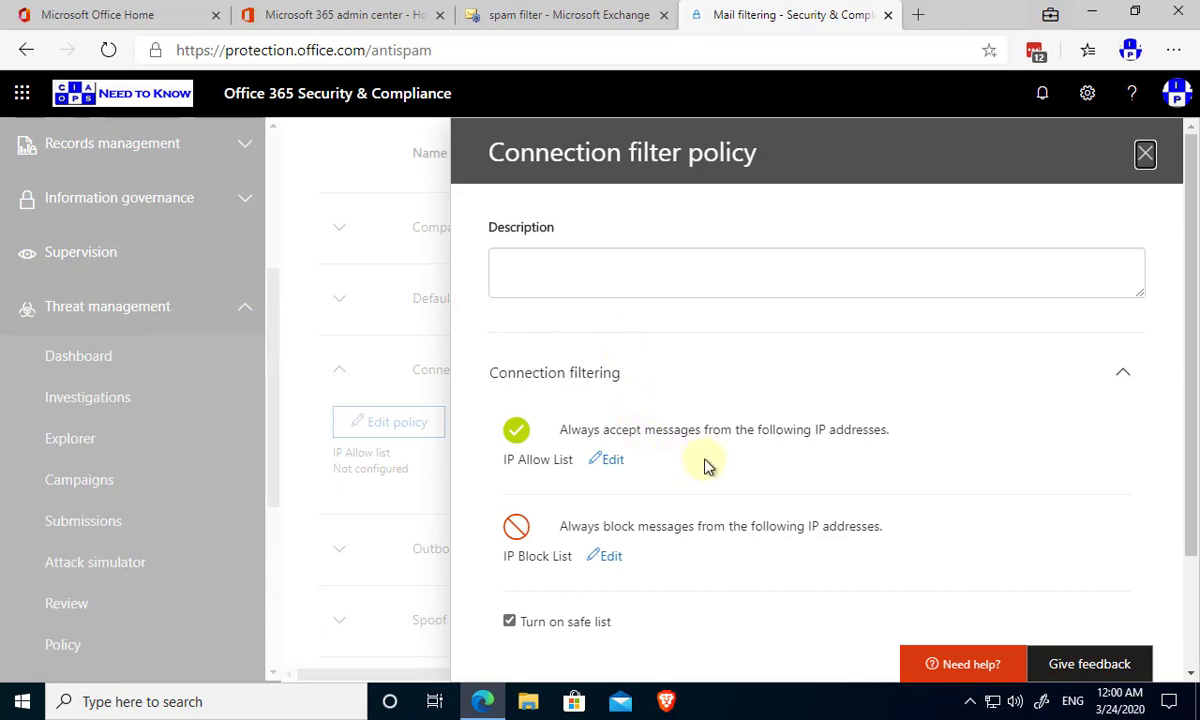
scroll(715, 510, down, 1)
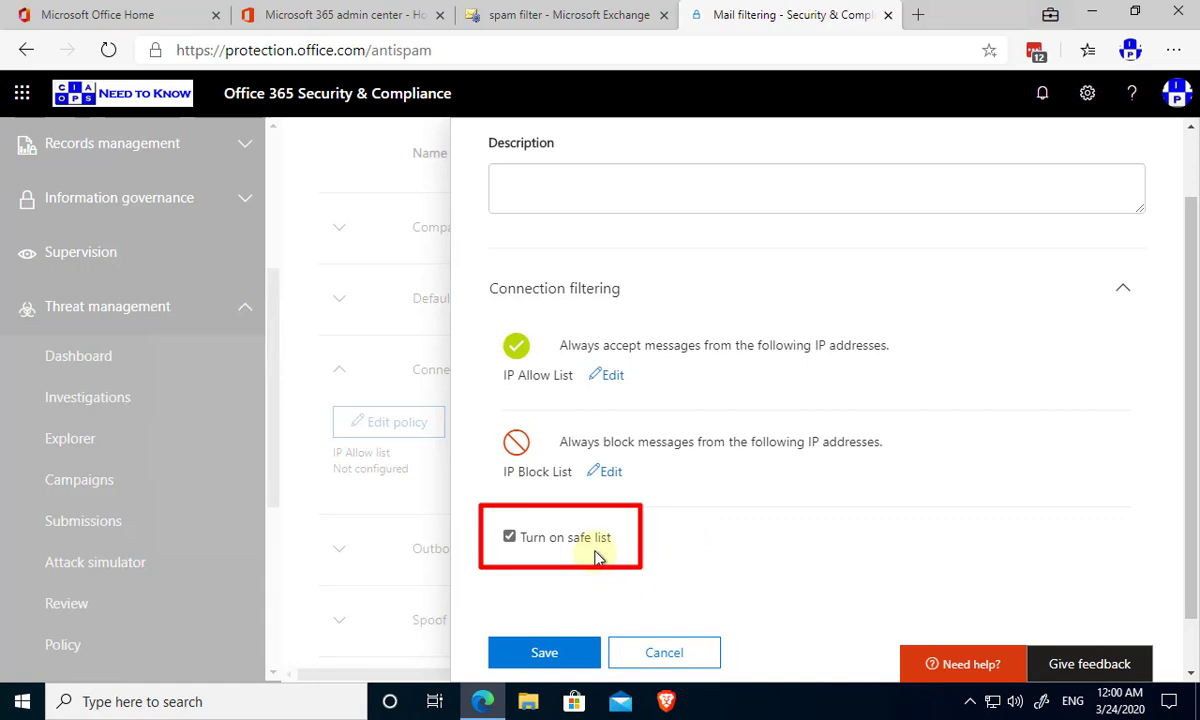
mouse_move(597, 539)
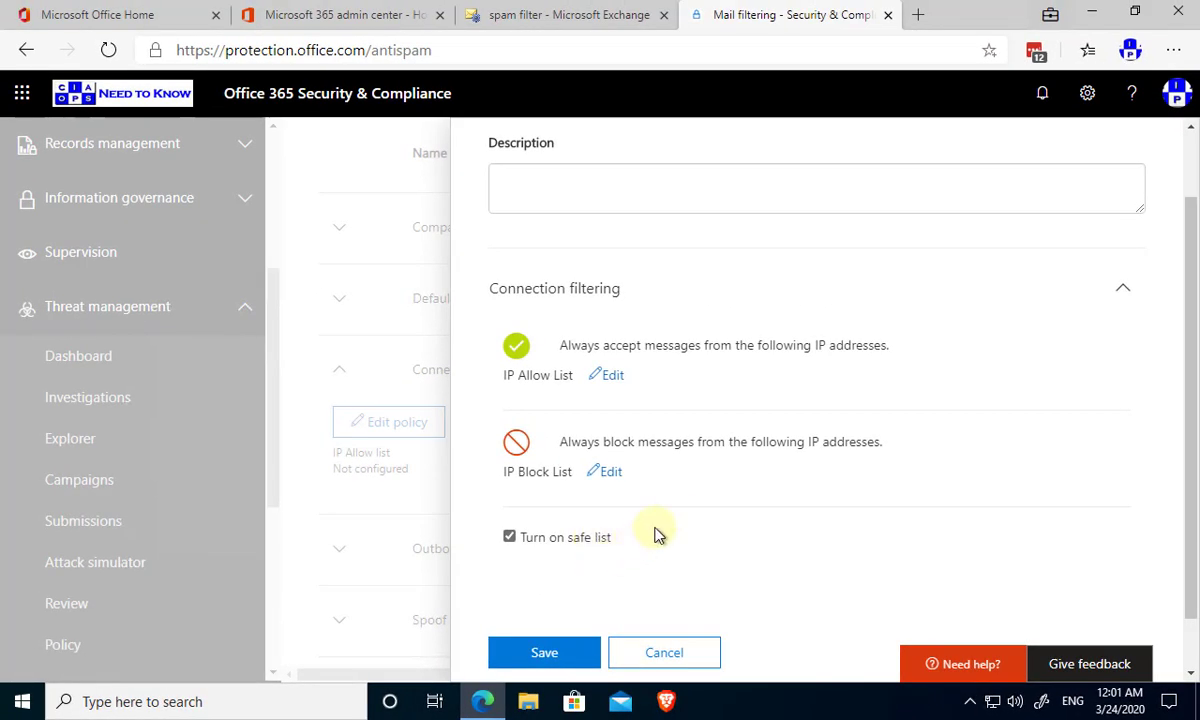
scroll(677, 523, up, 1)
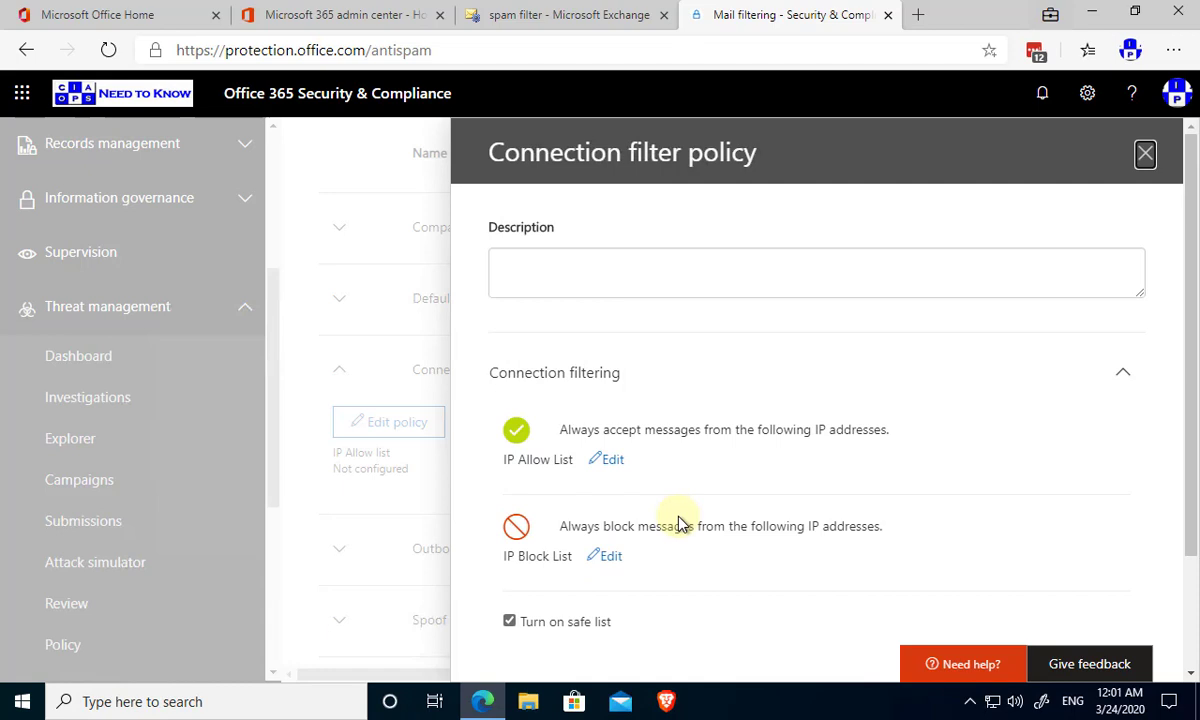
scroll(677, 523, down, 2)
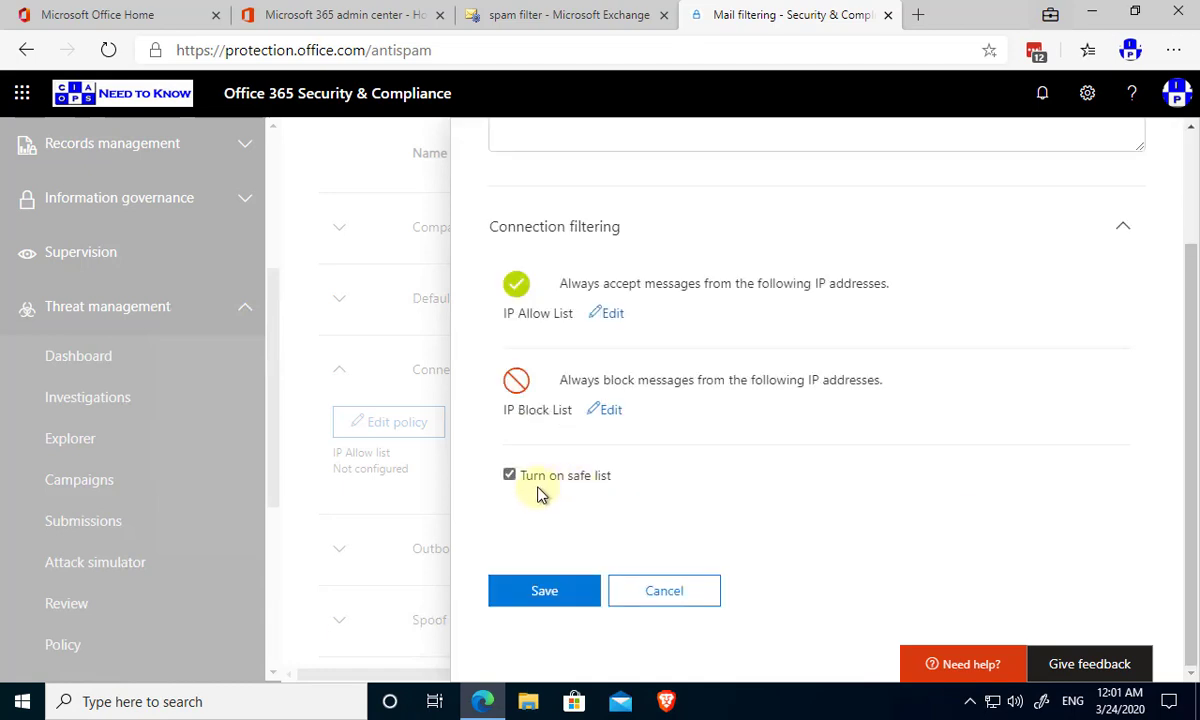
click(669, 600)
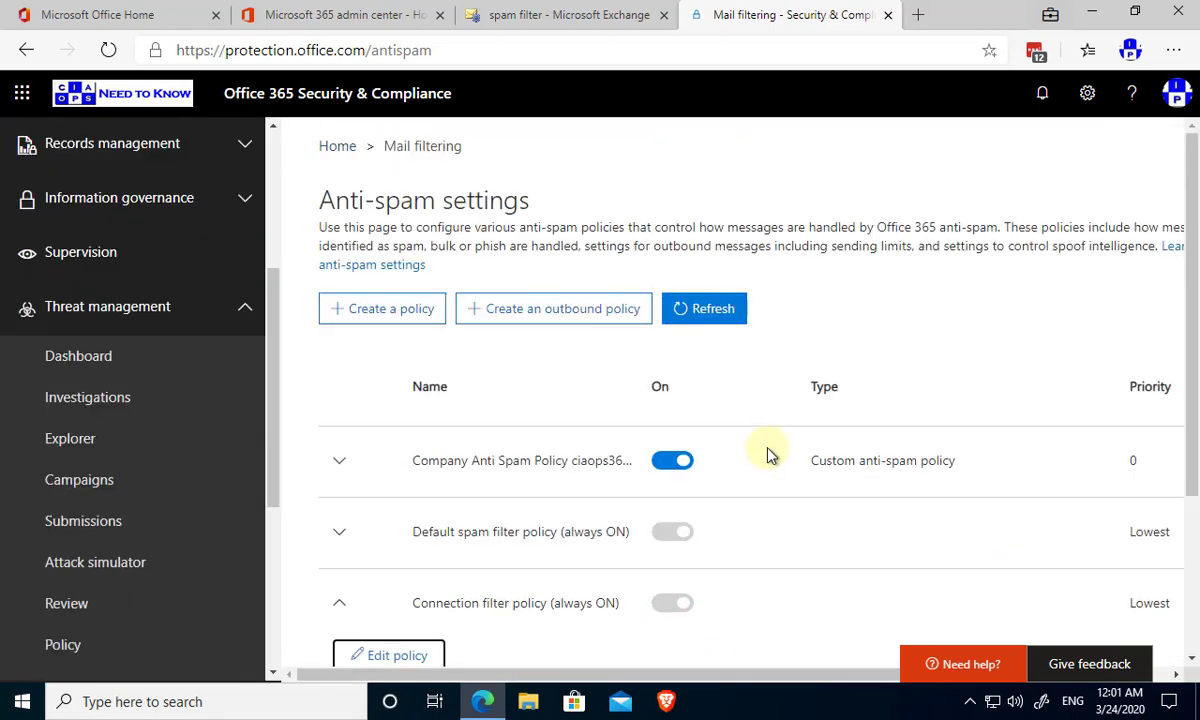
- Compare the spam filter policies in the Exchange admin center with the anti-spam policy list in Office 365 Security & Compliance
click(352, 17)
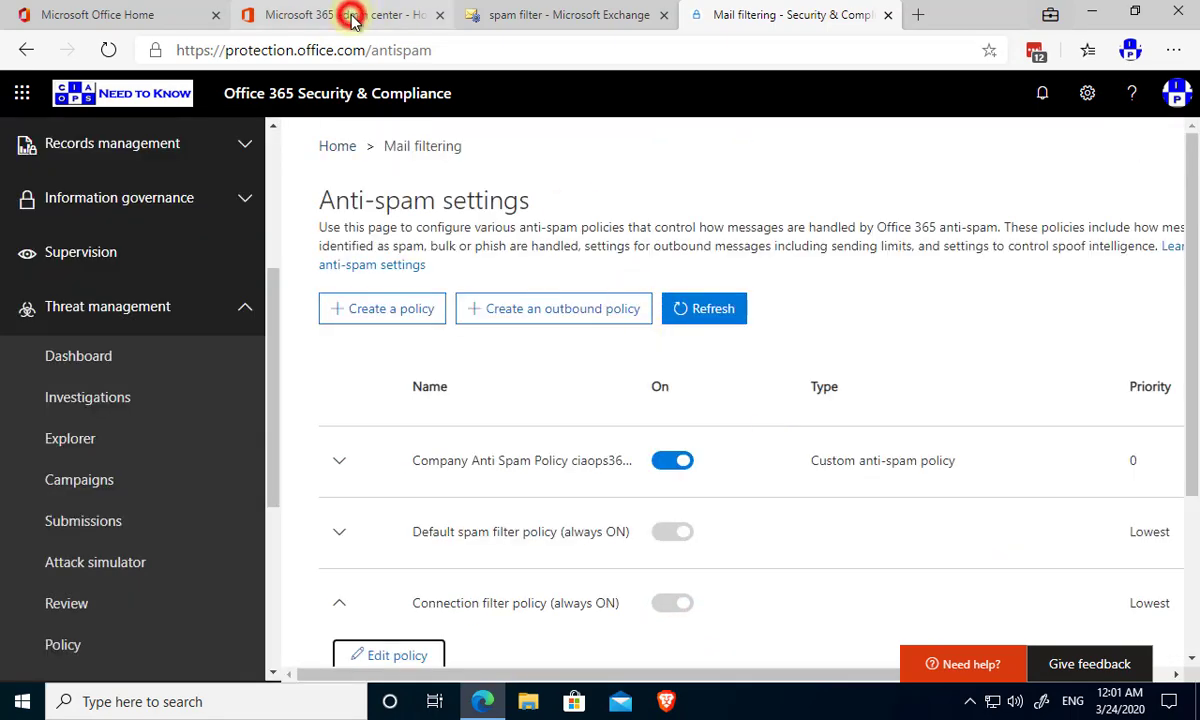
click(500, 22)
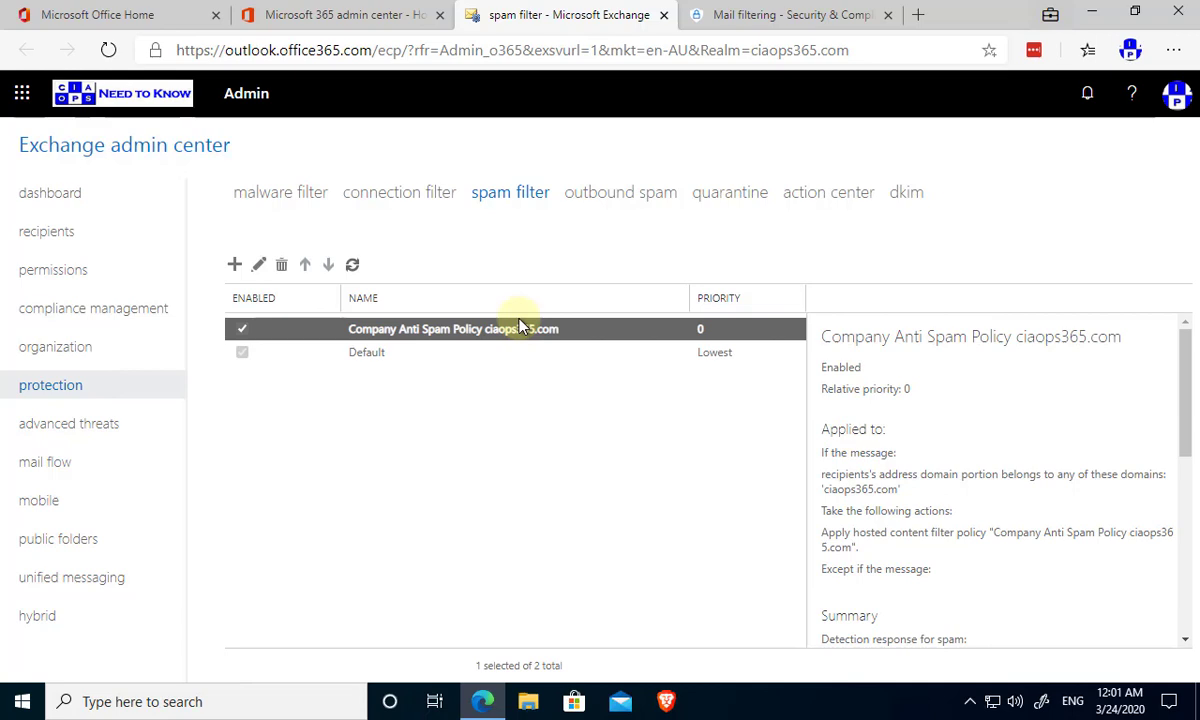
click(775, 22)
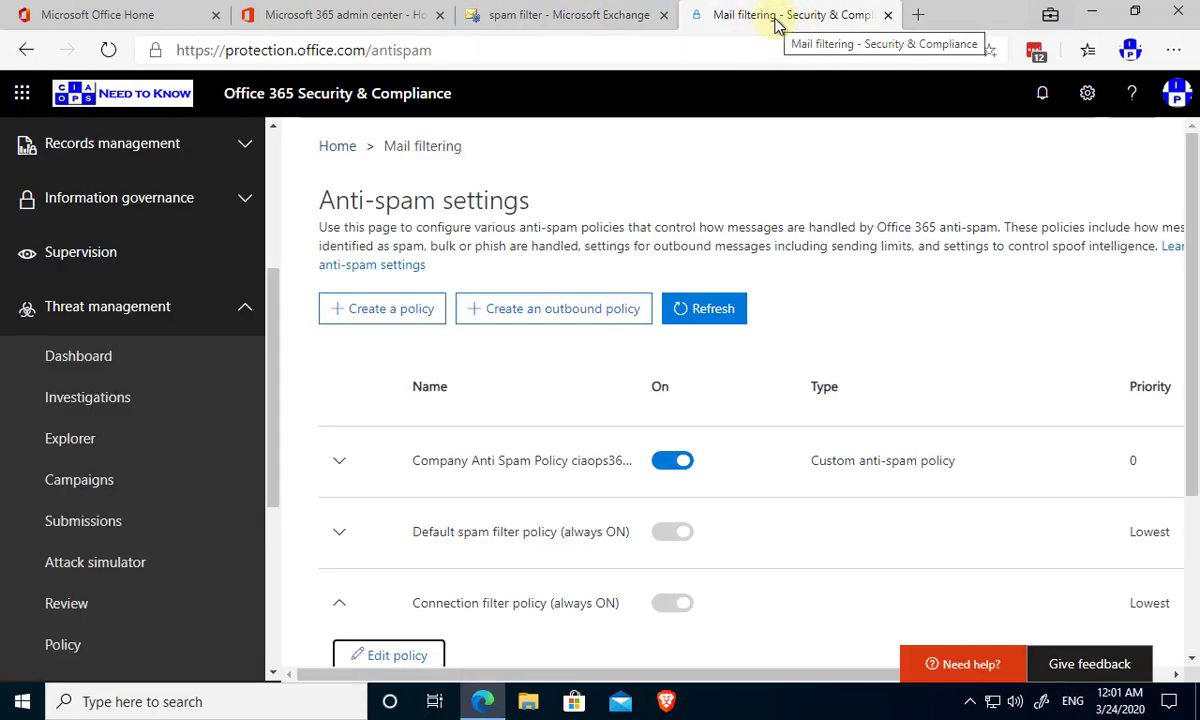
scroll(160, 600, down, 3)
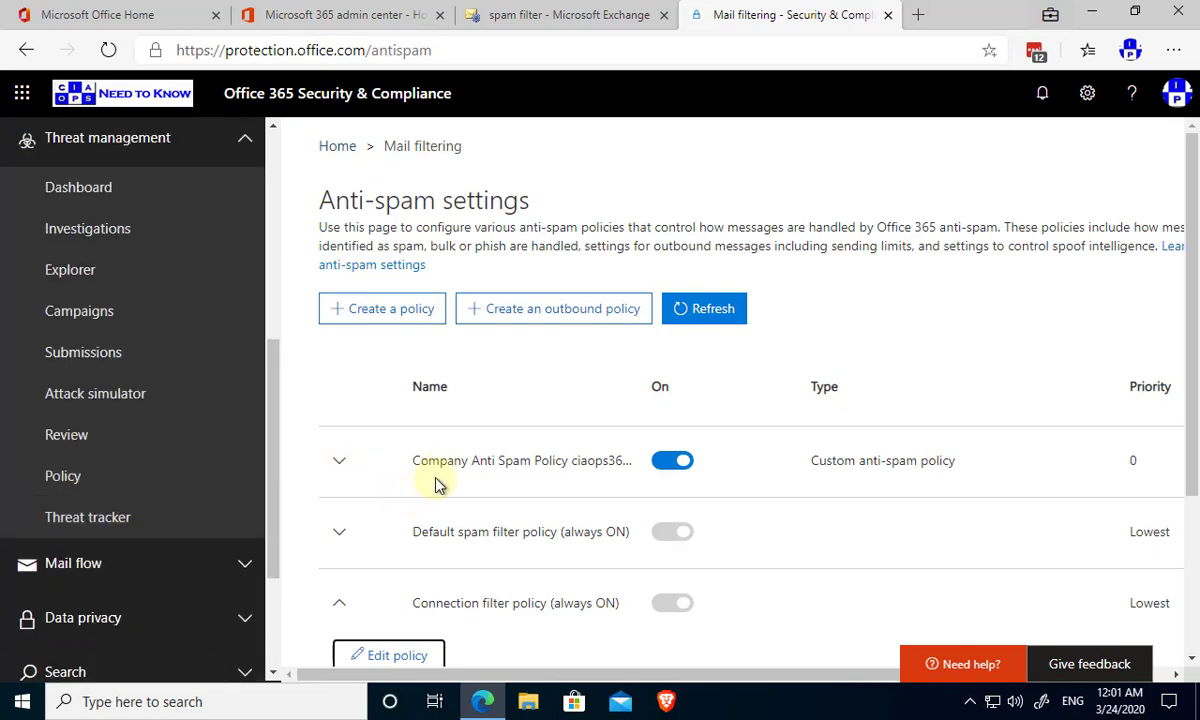
scroll(442, 482, down, 2)
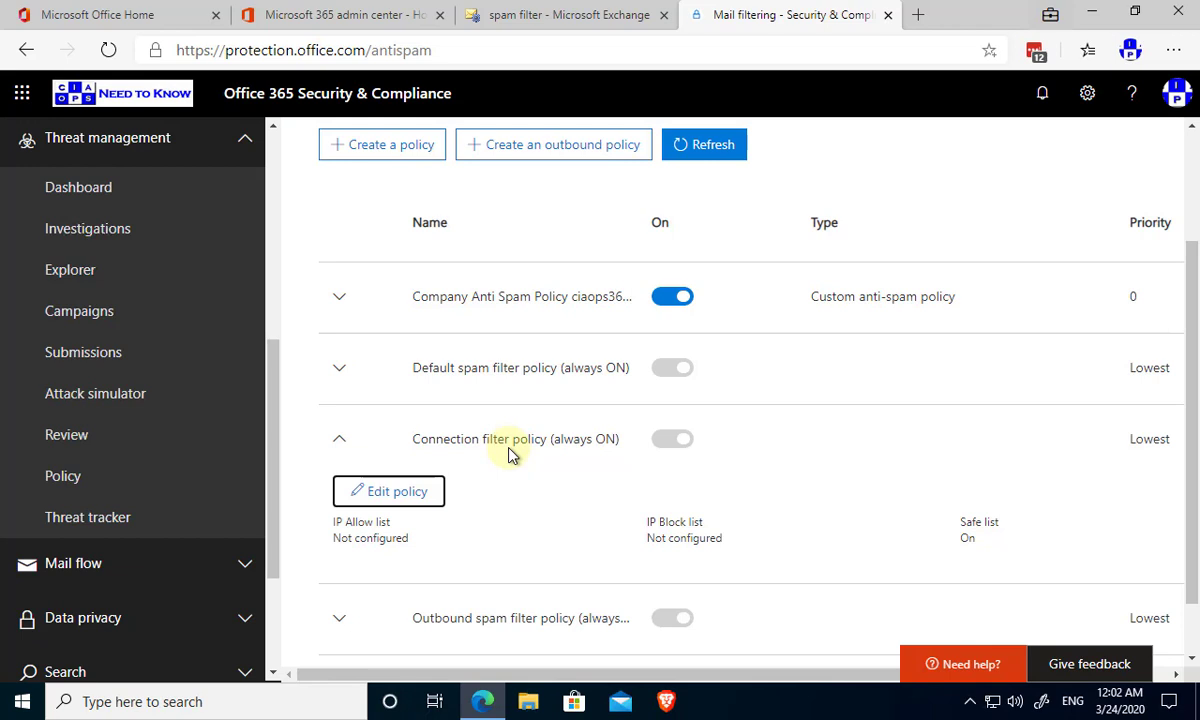
- Collapse the connection filter policy to view the whole policy list, and expand its summary again
click(339, 442)
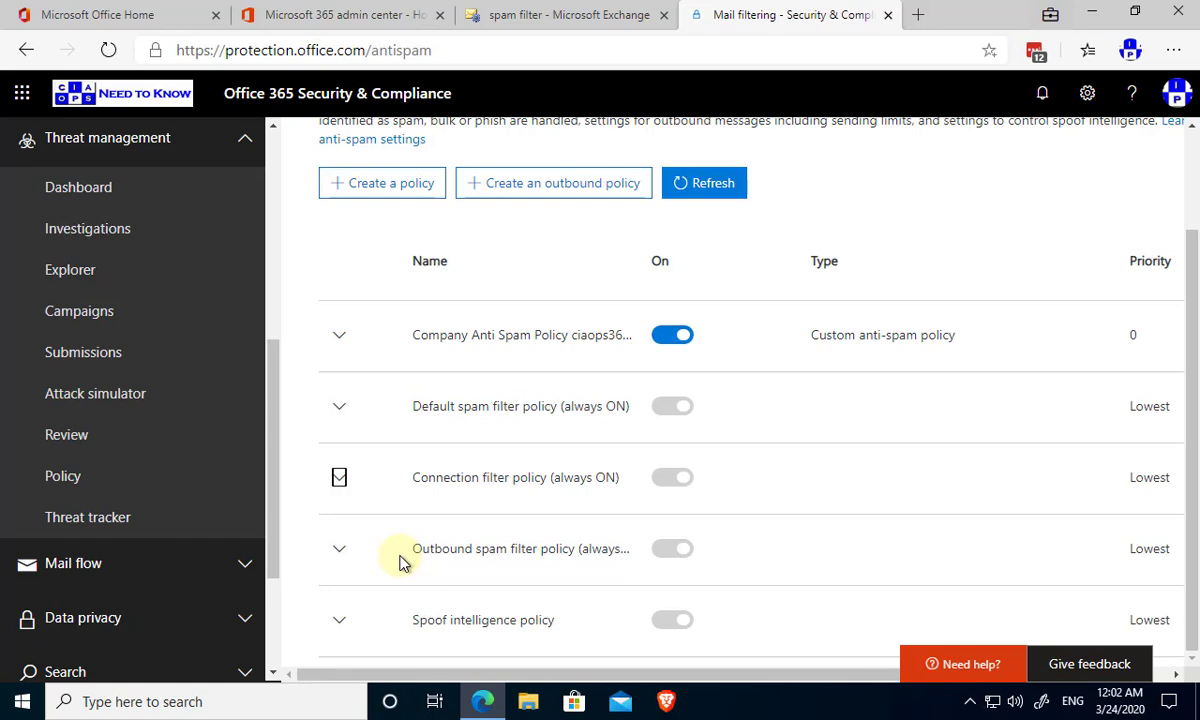
click(487, 484)
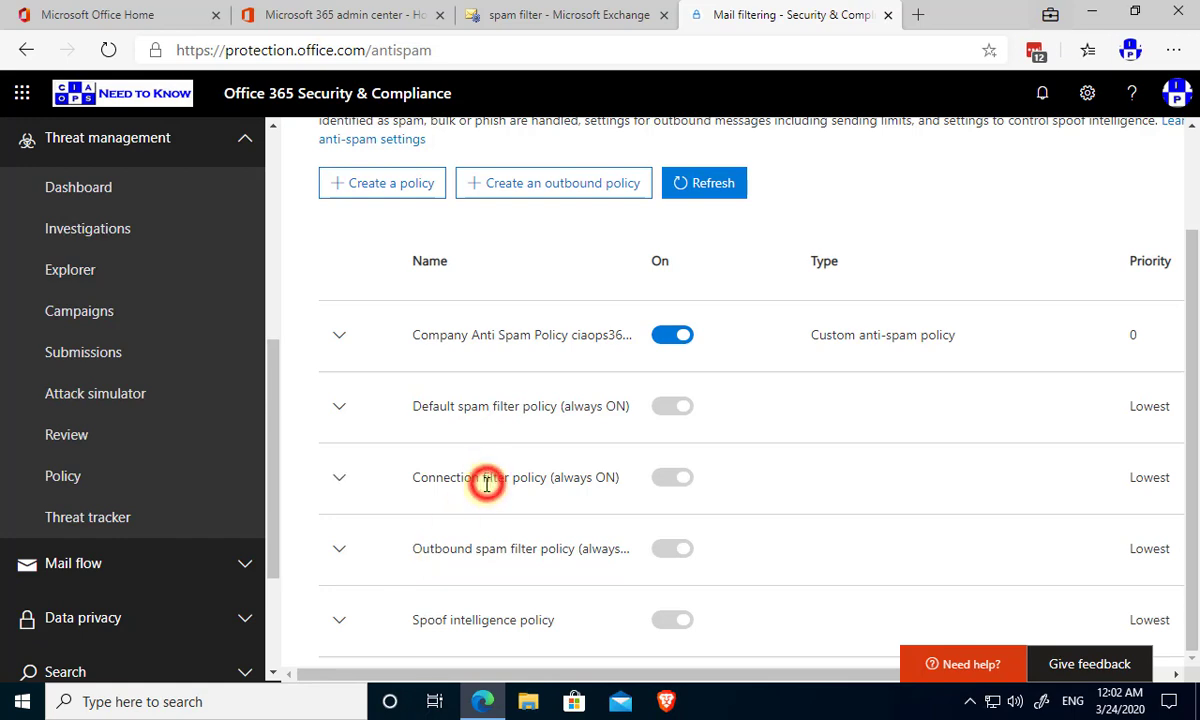
click(338, 488)
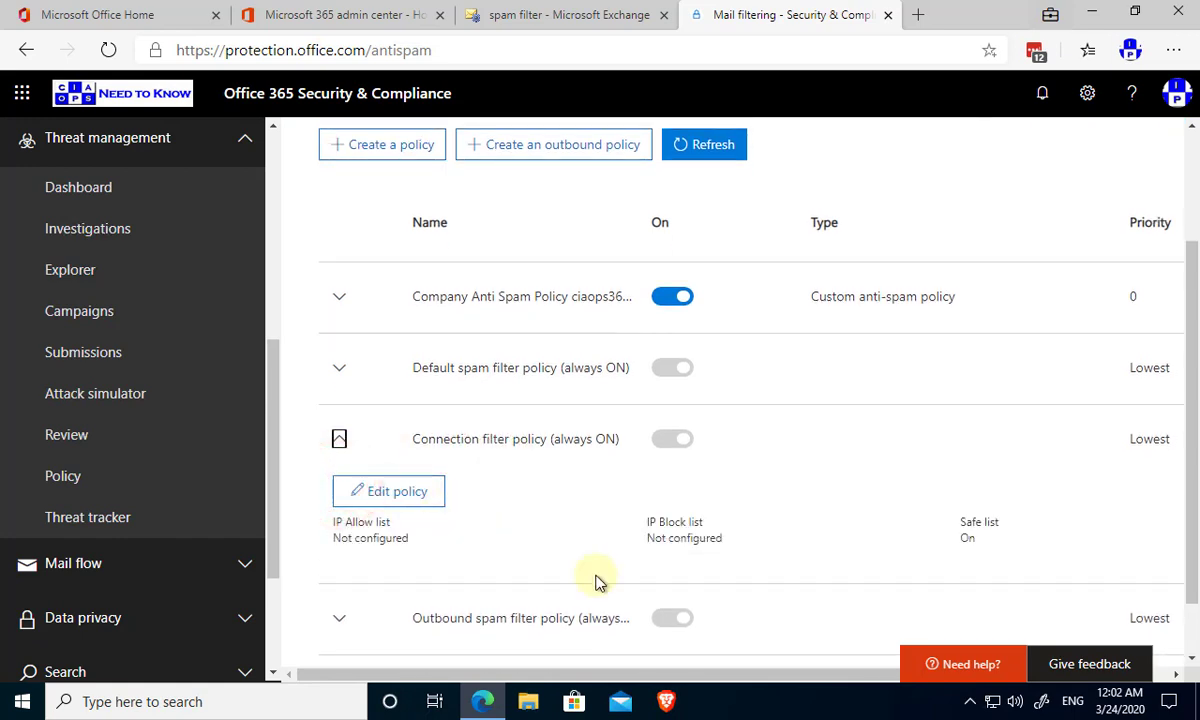